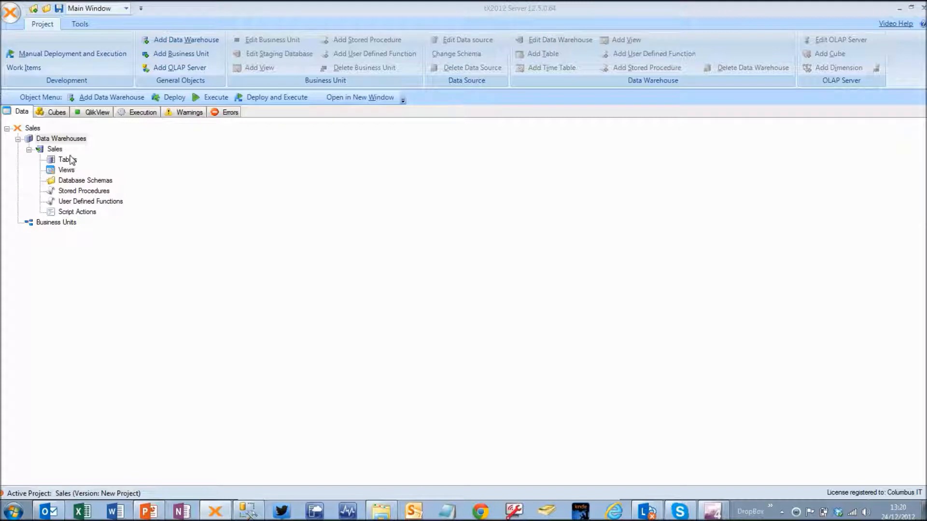
Add two tables named Customers and Items to the Sales data warehouse.
right_click(69, 161)
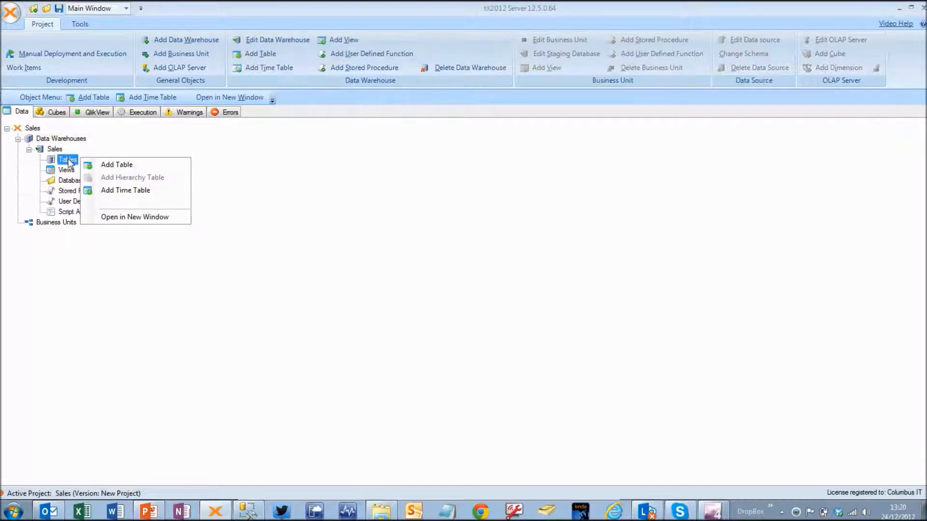
click(99, 165)
text(Cu)
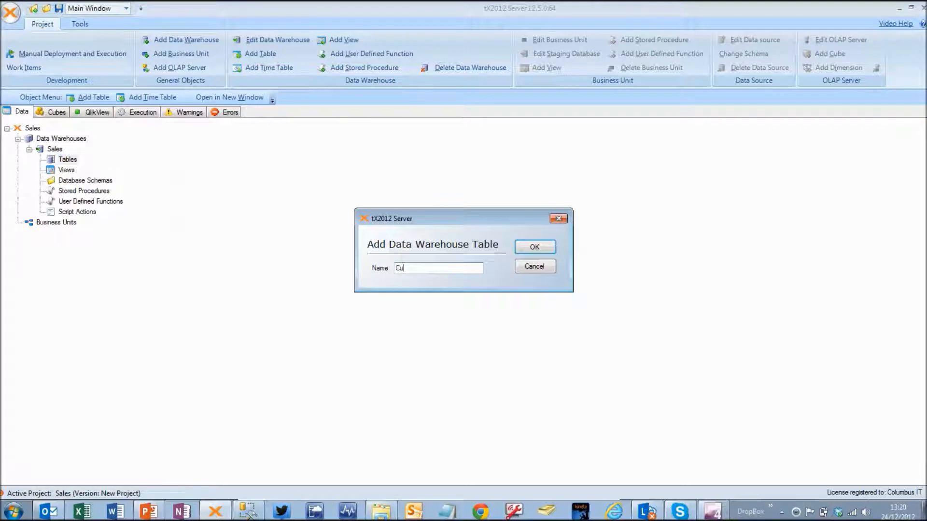
text(stomers)
key(Return)
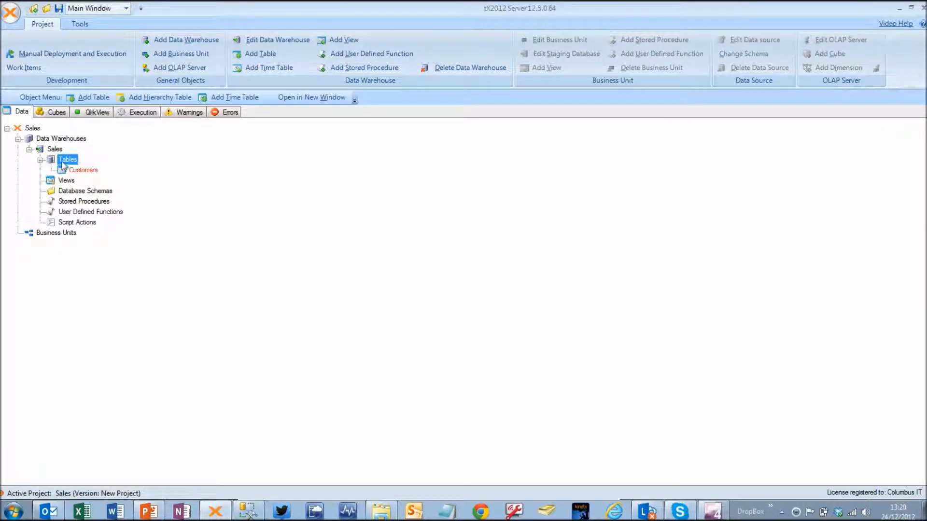
right_click(59, 166)
click(87, 168)
text(Items)
key(Return)
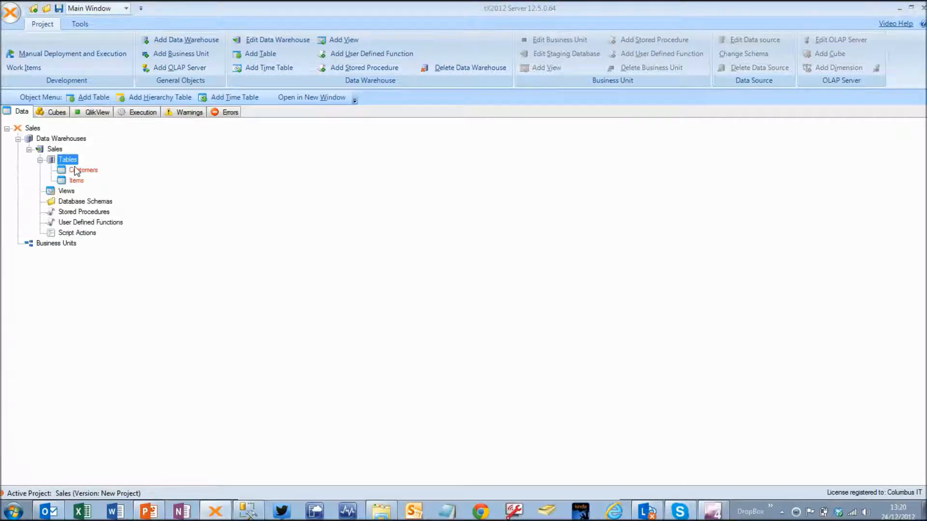
Add two more tables named Sales Persons and Sales Transactions to the Sales data warehouse.
right_click(71, 163)
click(93, 168)
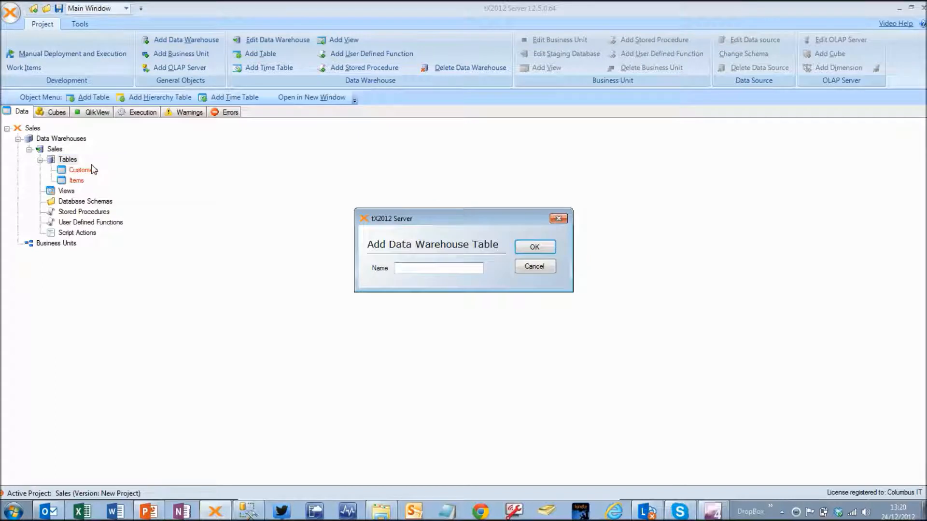
text(Sales Persons)
key(Return)
right_click(74, 162)
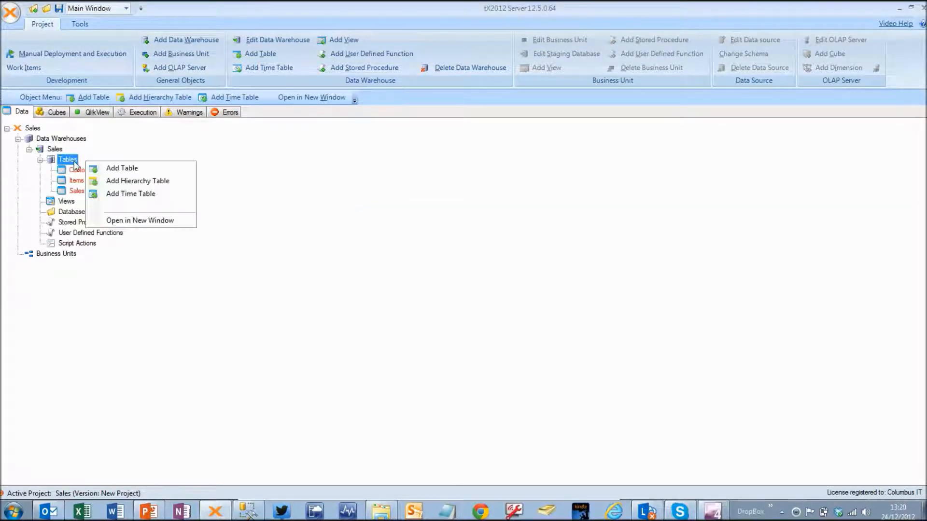
click(106, 168)
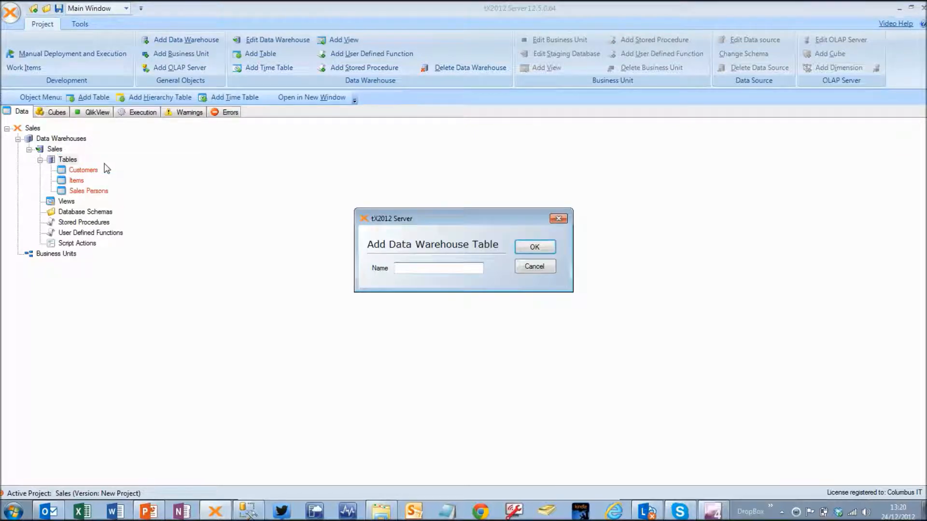
text(Sales Transaction)
key(Return)
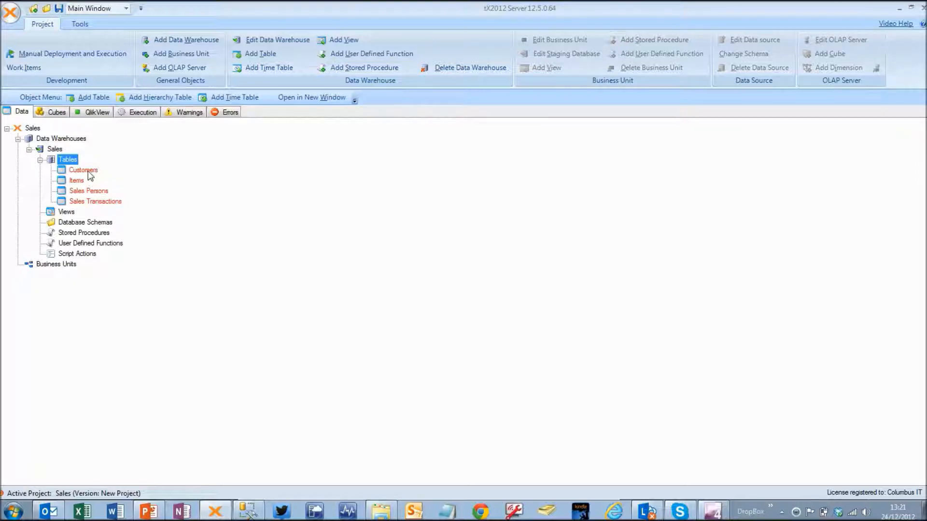
Add the text fields Customer Number and Customer Name to the Customers table.
right_click(89, 172)
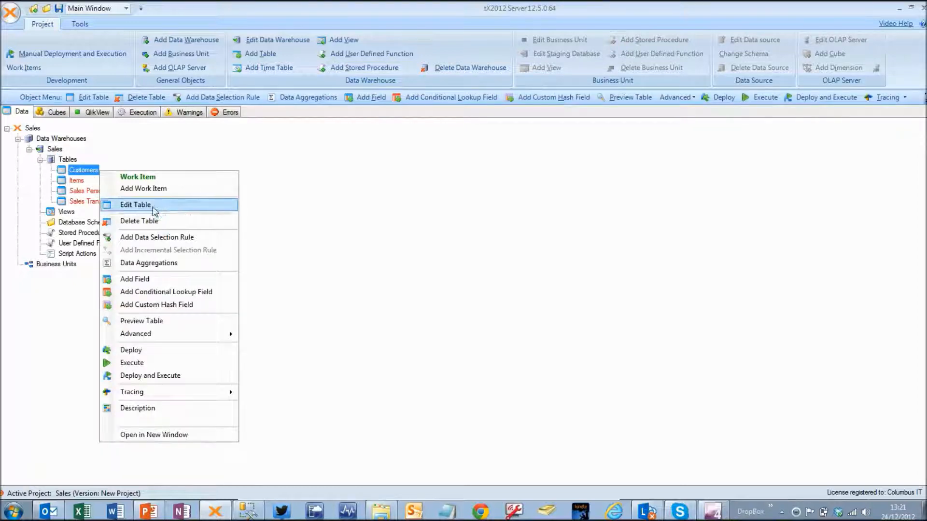
click(140, 279)
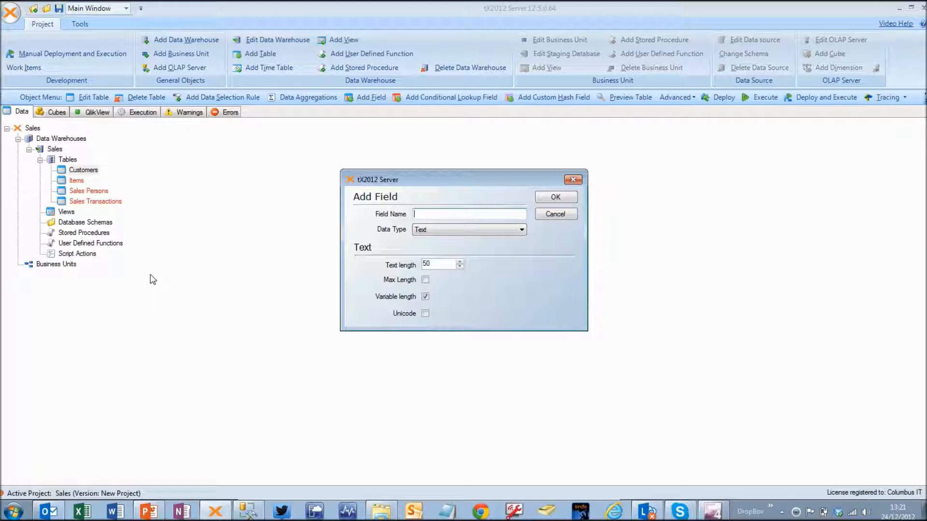
text(Customer Number)
click(556, 198)
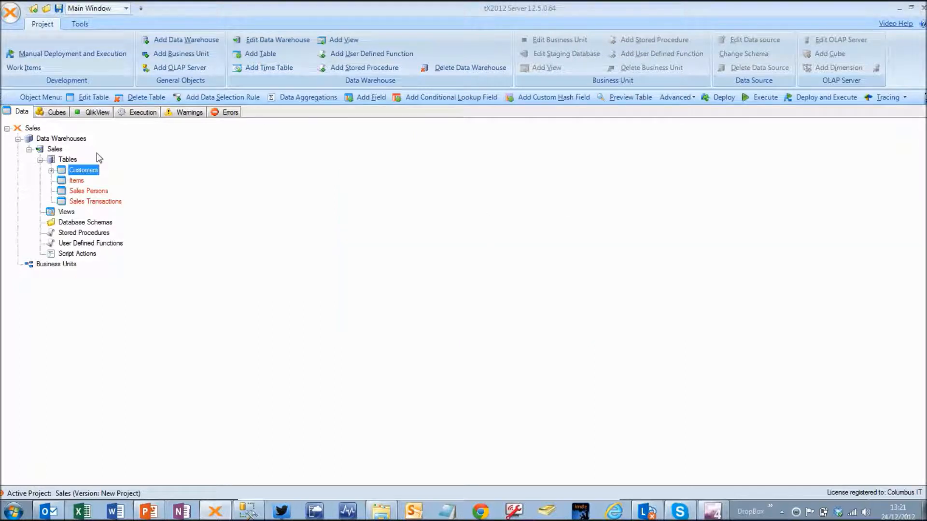
click(51, 170)
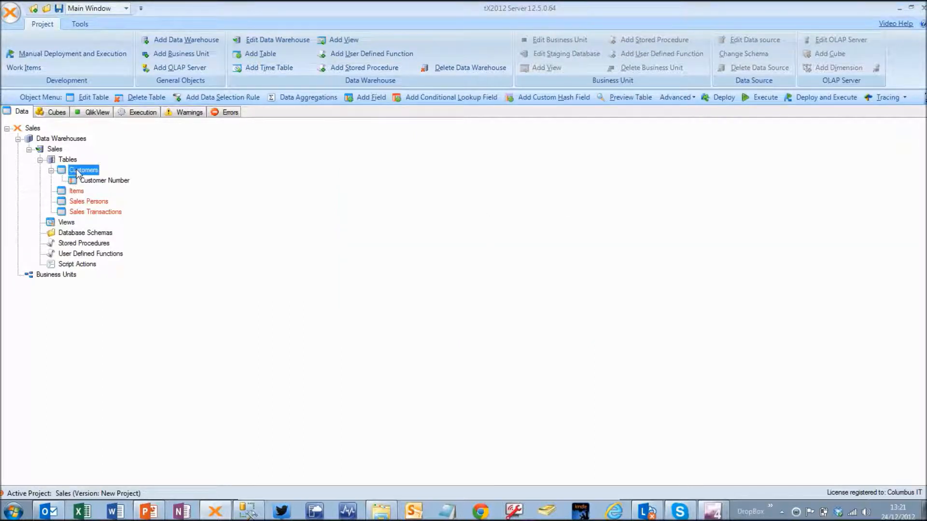
right_click(78, 173)
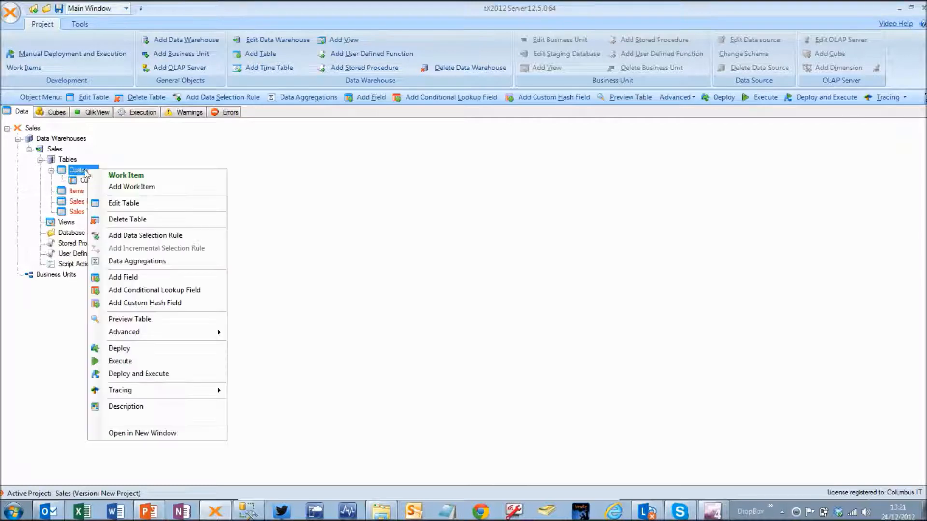
click(133, 278)
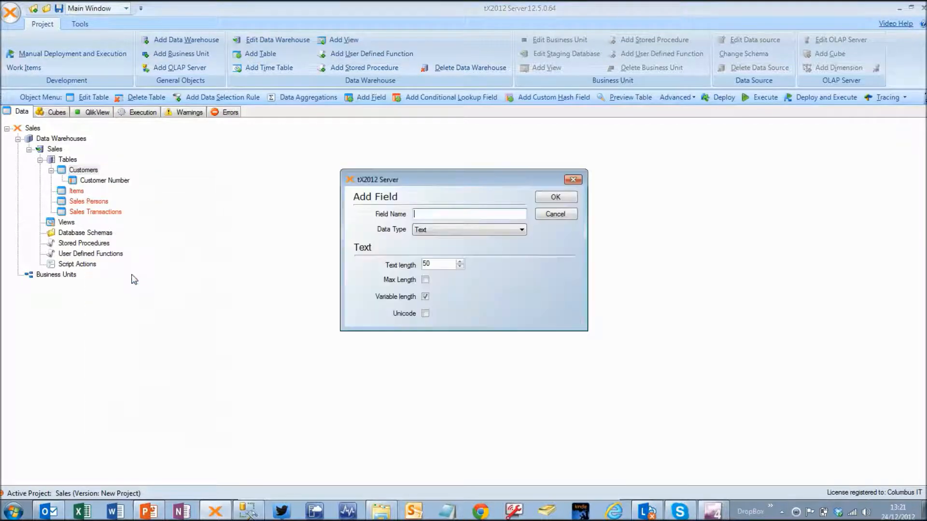
text(Cuastomer Name)
key(Return)
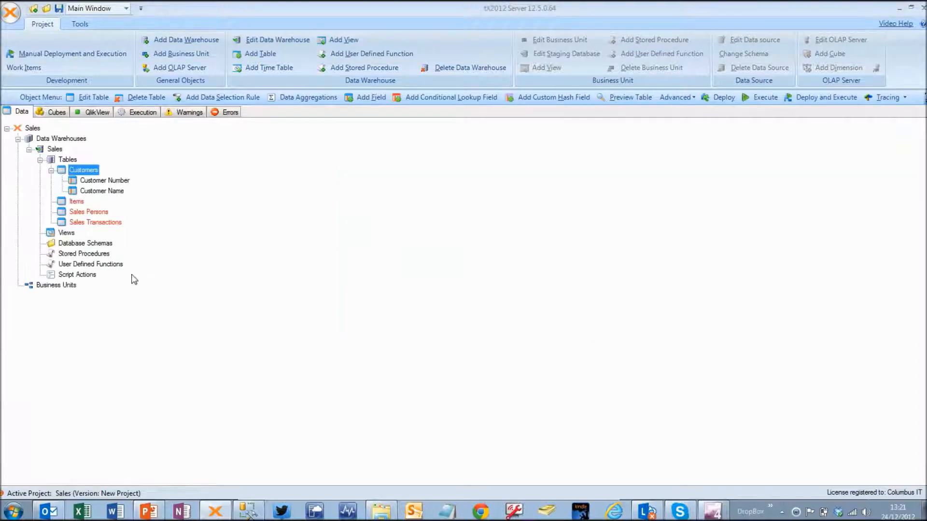
Add a text field named Item Number to the Items table.
click(76, 202)
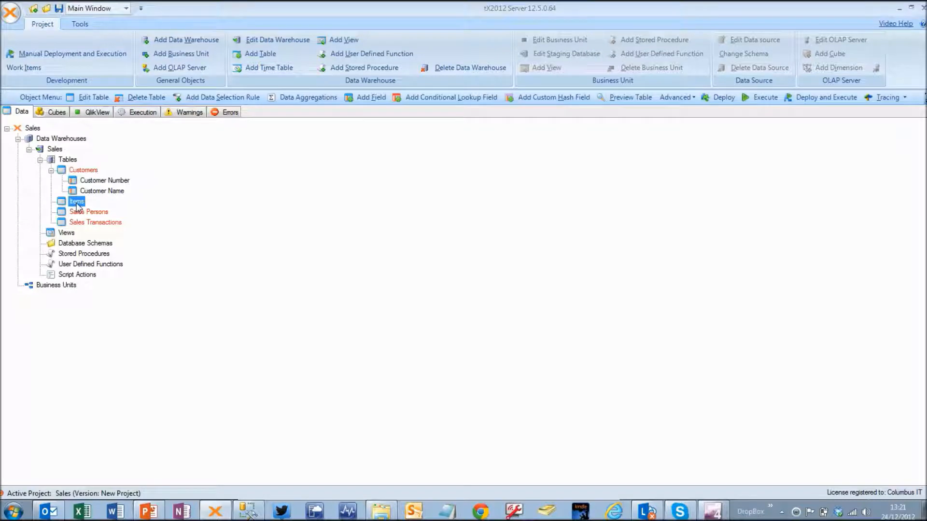
right_click(77, 205)
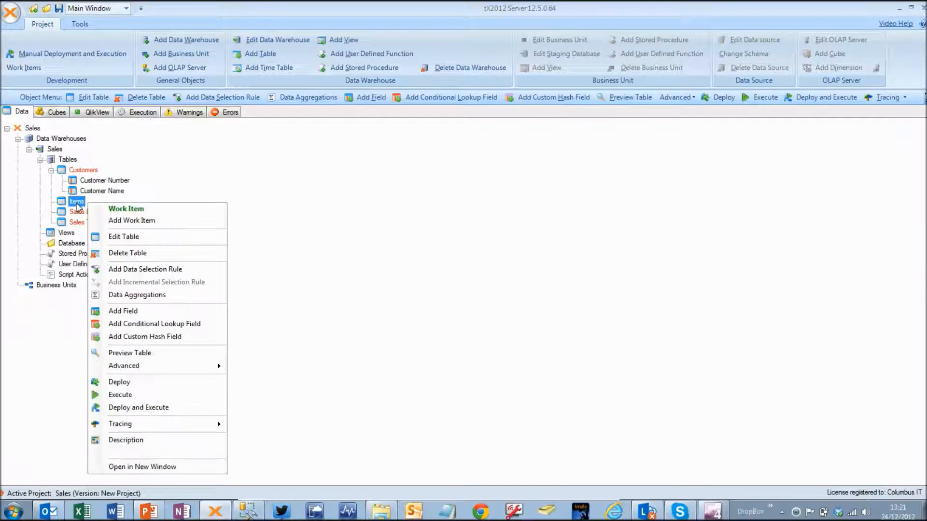
click(116, 311)
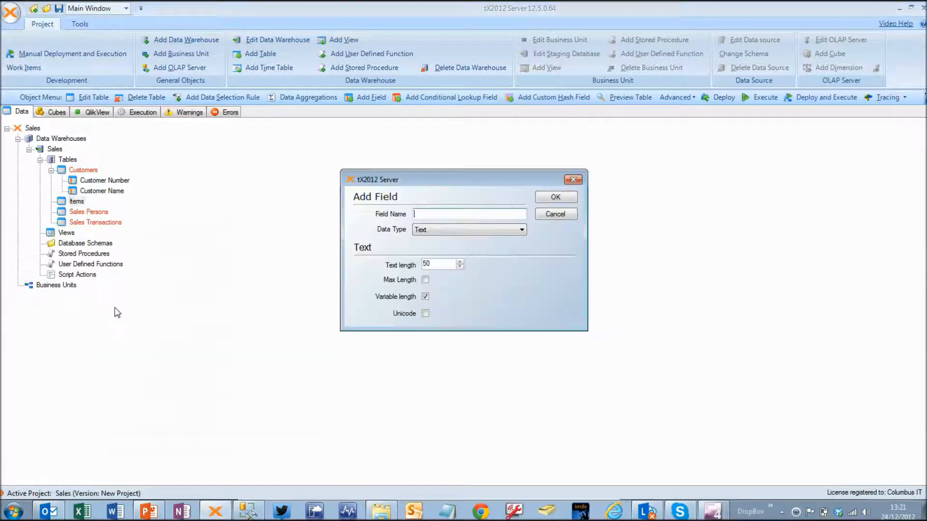
text(Cu)
key(BackSpace)
key(BackSpace)
text(Item Number)
key(Return)
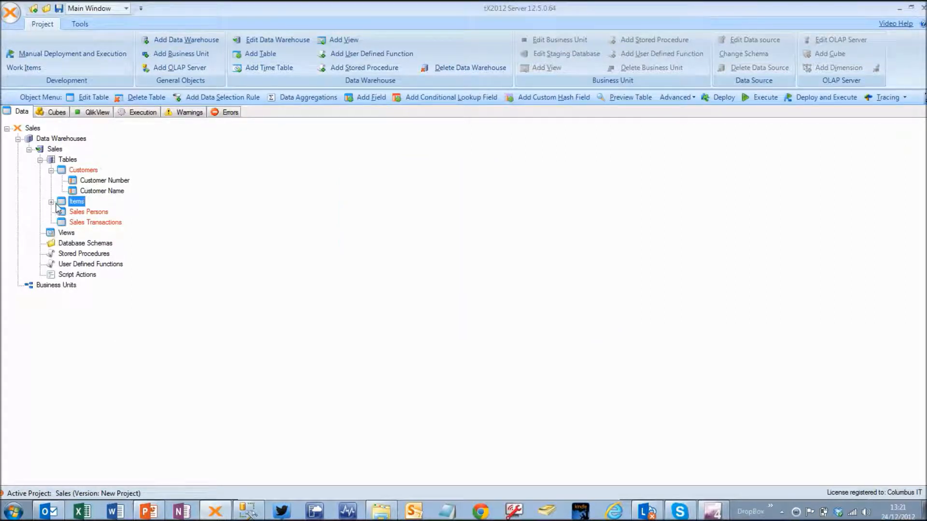
Add a text field named Item Name to the Items table.
click(51, 203)
right_click(82, 203)
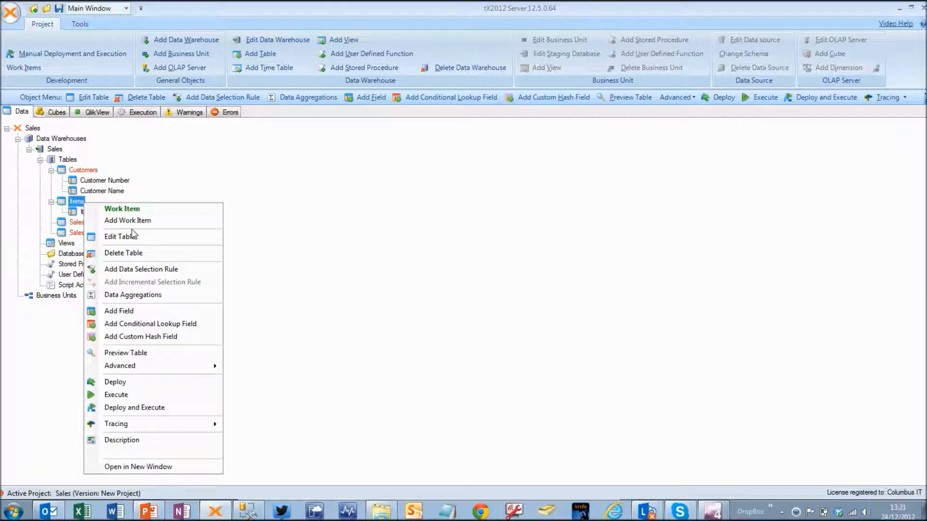
click(135, 312)
text(Tiem NB)
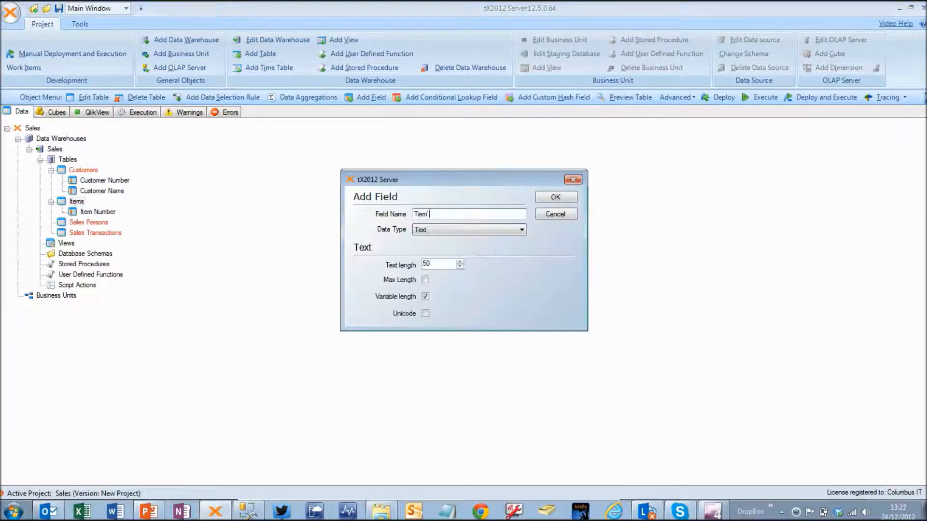
key(BackSpace)
key(BackSpace)
key(BackSpace)
key(BackSpace)
key(BackSpace)
key(BackSpace)
key(BackSpace)
text(It)
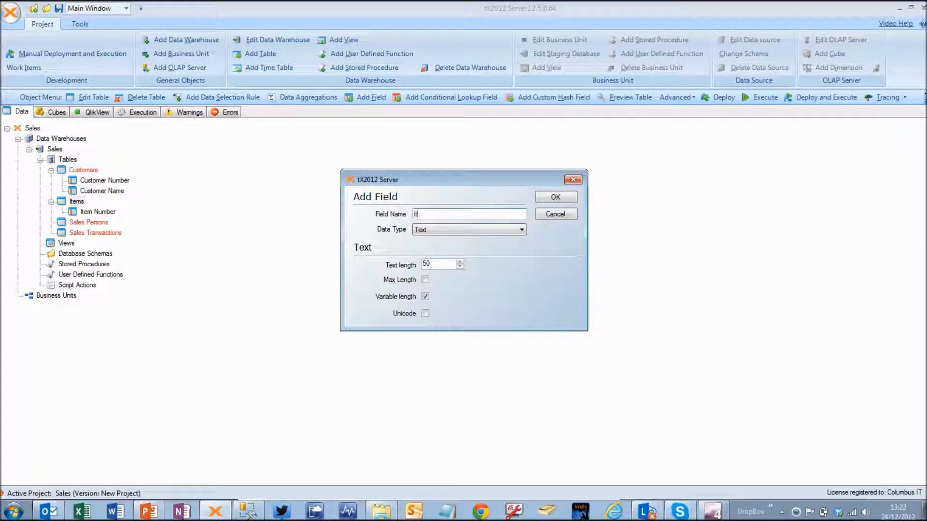
text(em Name)
key(Return)
Add the text fields Sales Person Id and Sales Person Name to the Sales Persons table.
drag(98, 266, 88, 234)
right_click(90, 235)
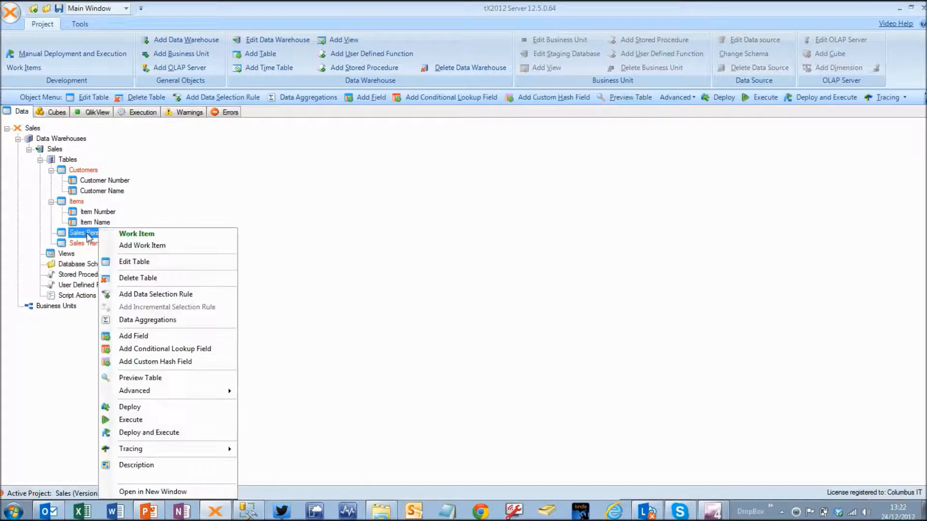
click(128, 336)
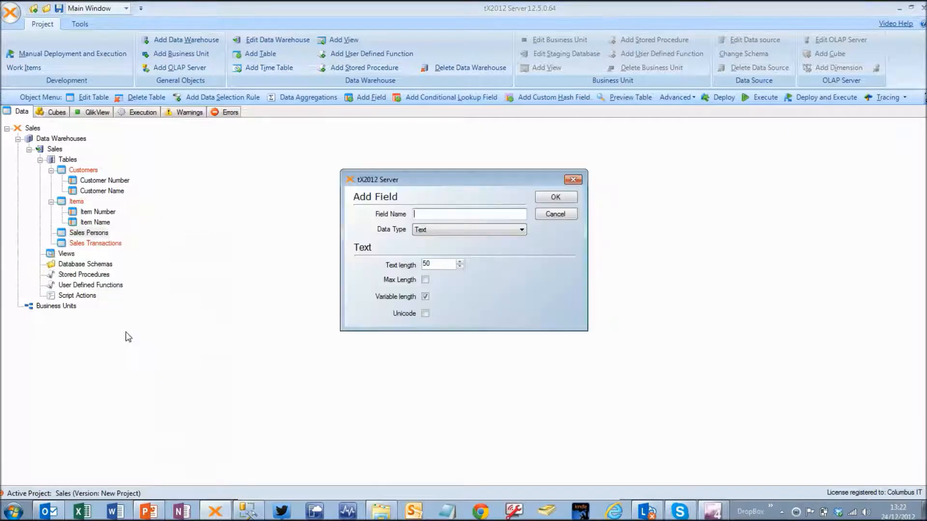
text(Sales Person Id)
key(Return)
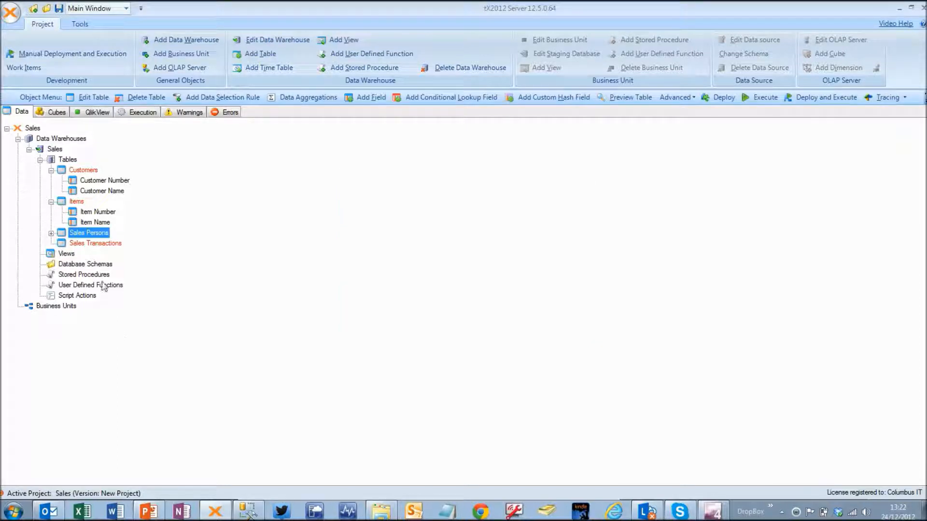
click(51, 233)
right_click(83, 234)
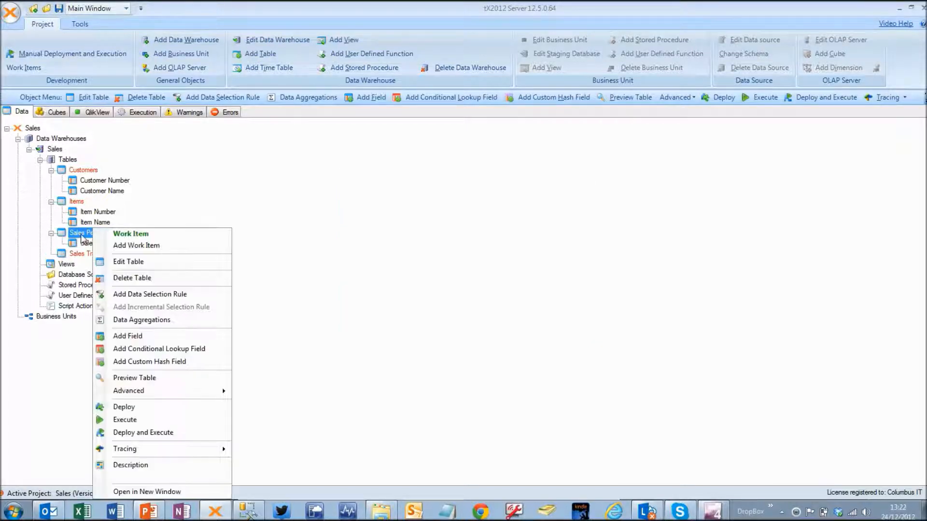
click(124, 333)
text(S)
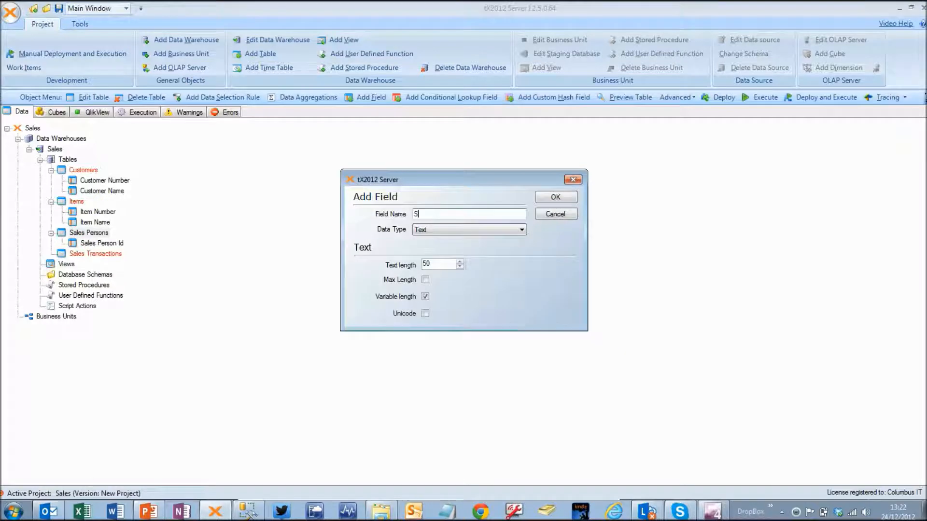
text(ales Person Name)
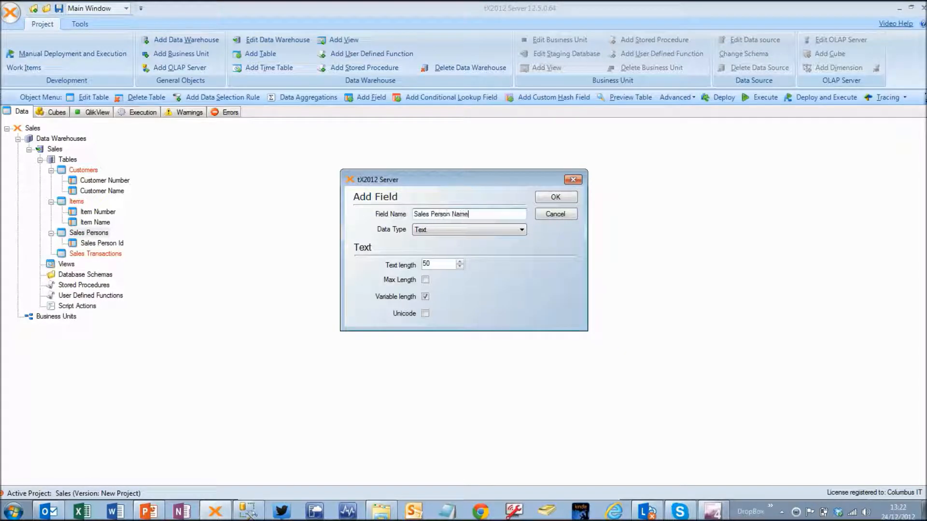
key(Return)
Add the text fields Customer Number and Item Number to the Sales Transactions table.
right_click(76, 265)
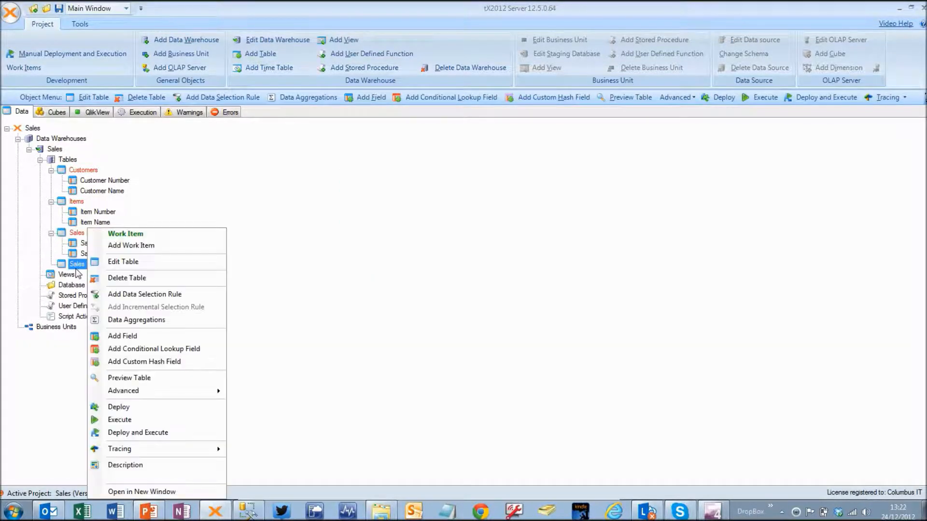
click(121, 337)
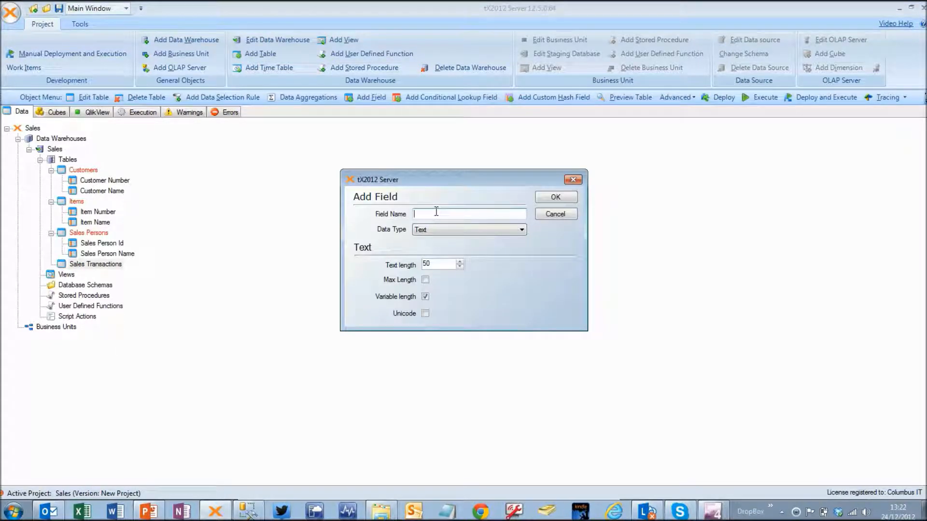
text(Customer Number)
key(Return)
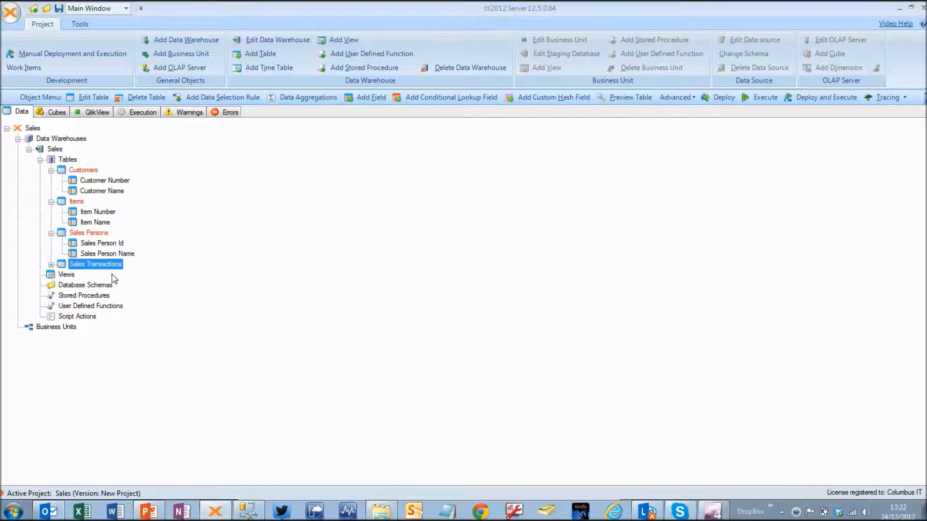
click(51, 264)
right_click(90, 267)
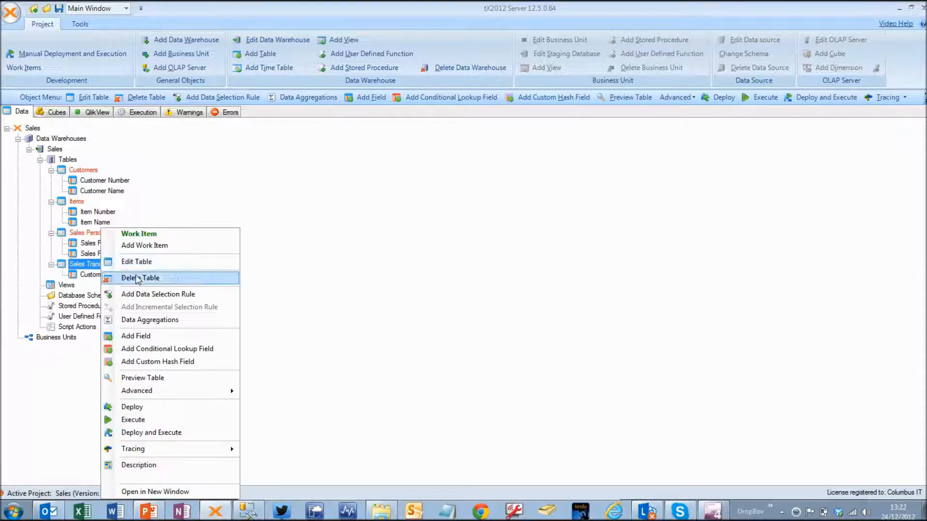
click(140, 336)
text(Item)
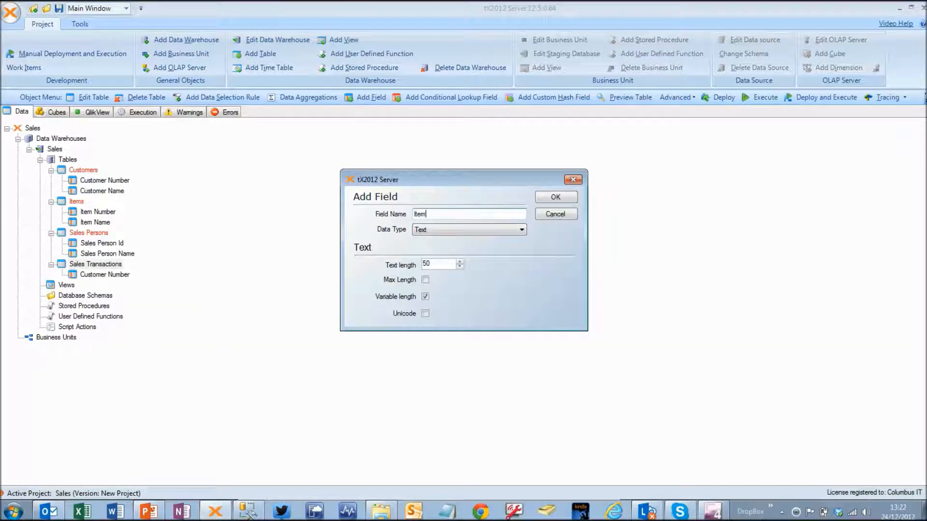
text( Number)
key(Return)
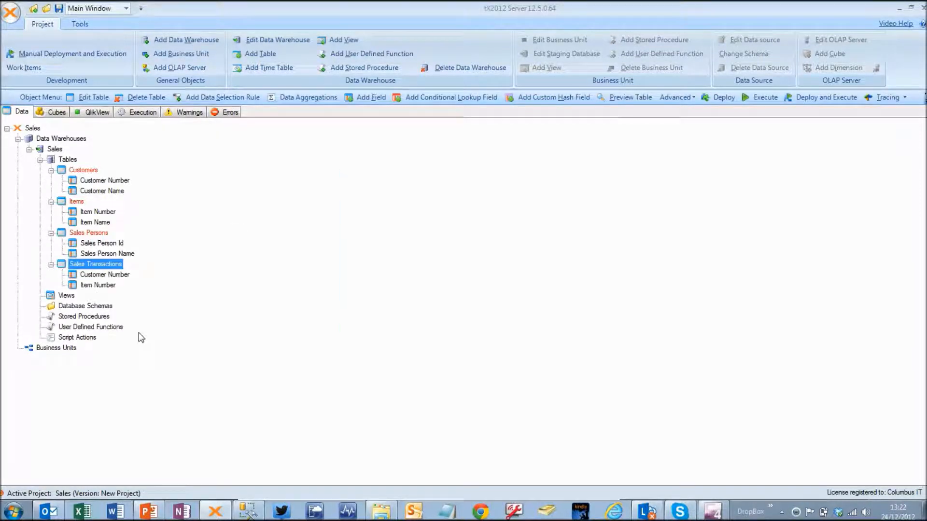
Add a text field named Sales Person Id to the Sales Transactions table.
right_click(101, 266)
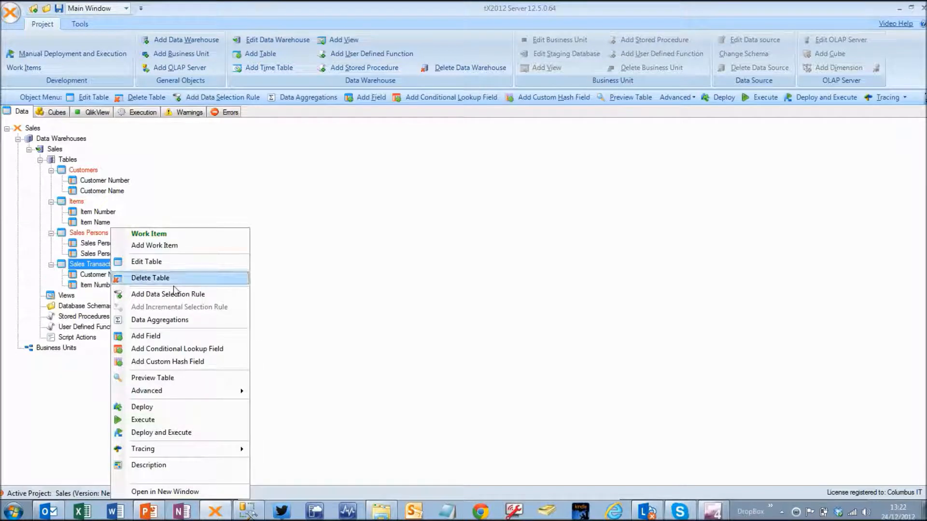
click(161, 335)
text(Sal)
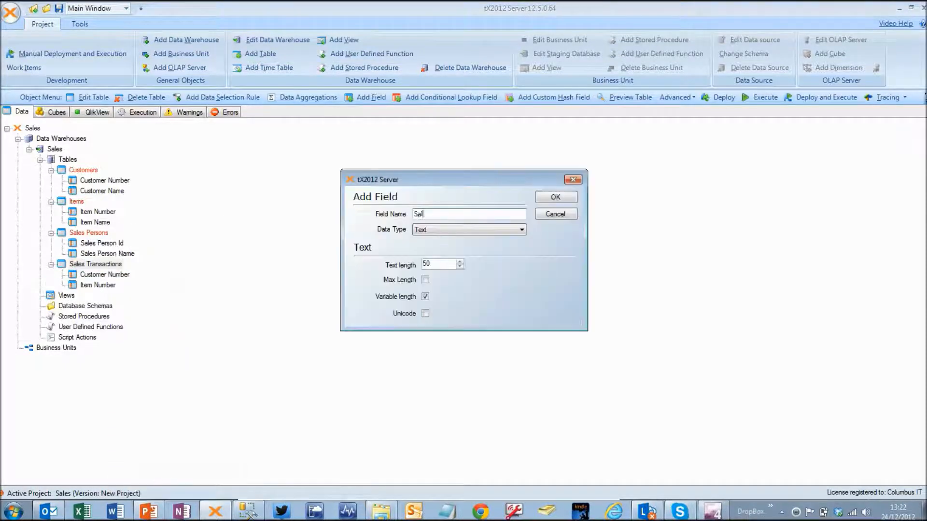
text(es Person Id)
key(Return)
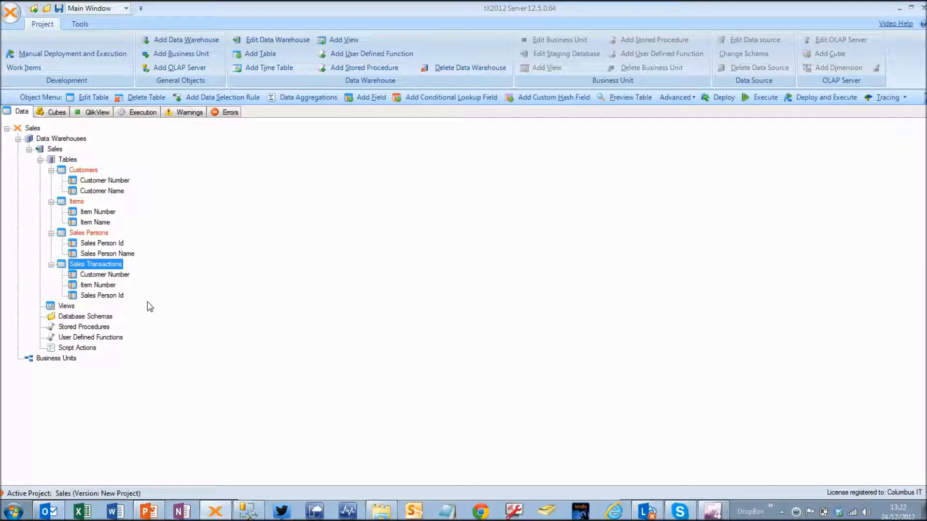
Create a relation from Customer Number in the Customers table to Customer Number in Sales Transactions and expand it.
click(109, 181)
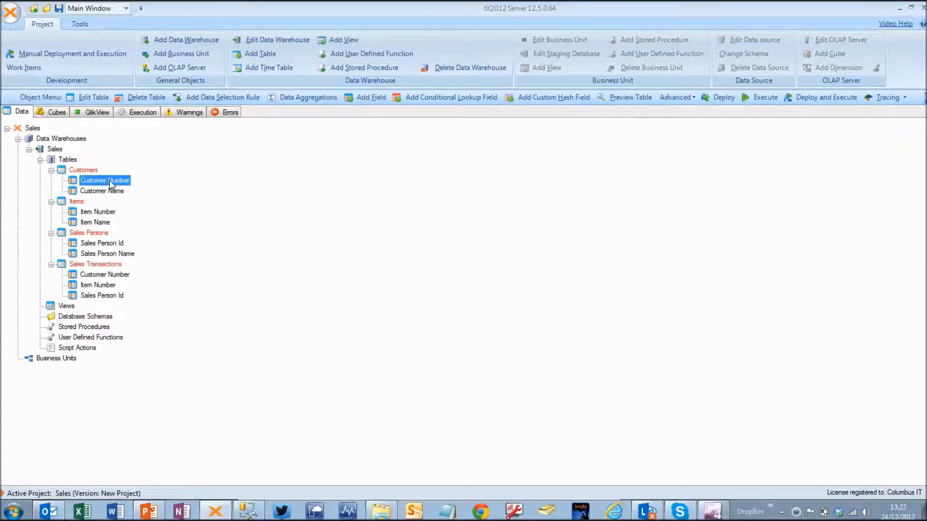
drag(109, 183, 111, 279)
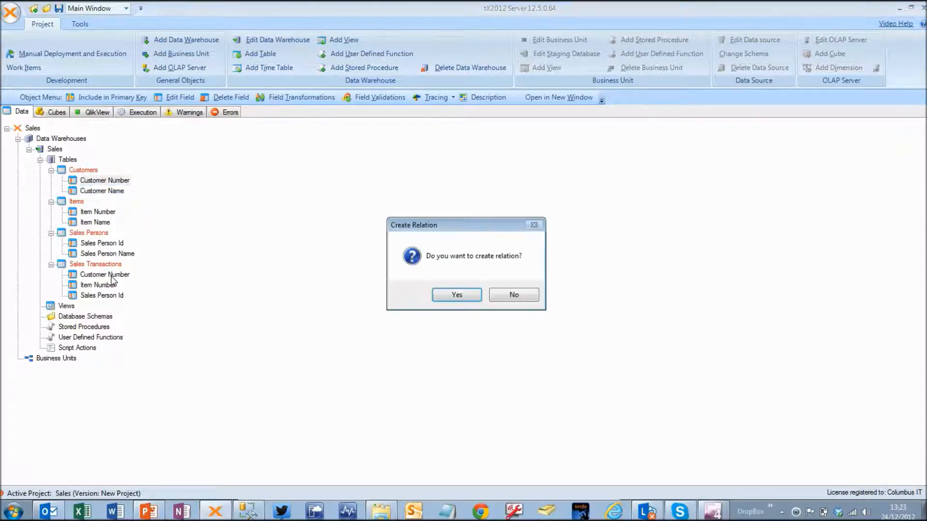
click(457, 298)
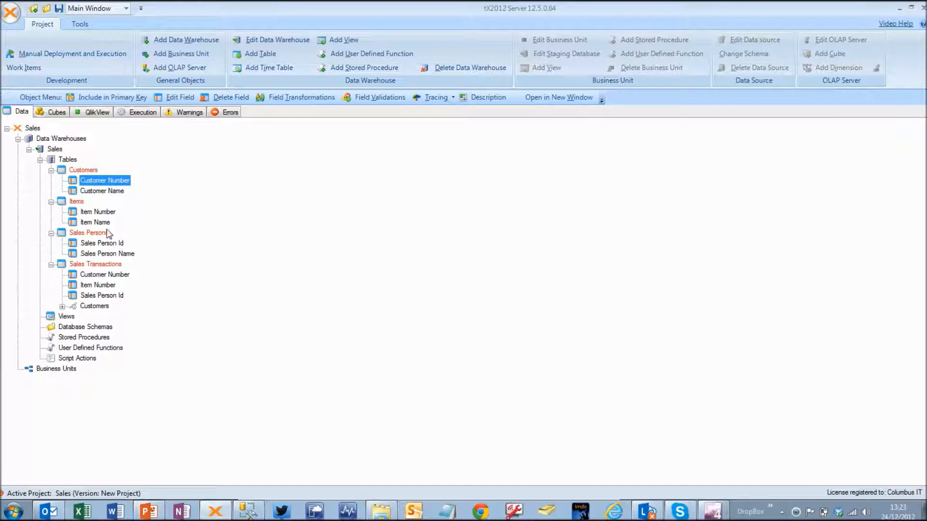
click(62, 306)
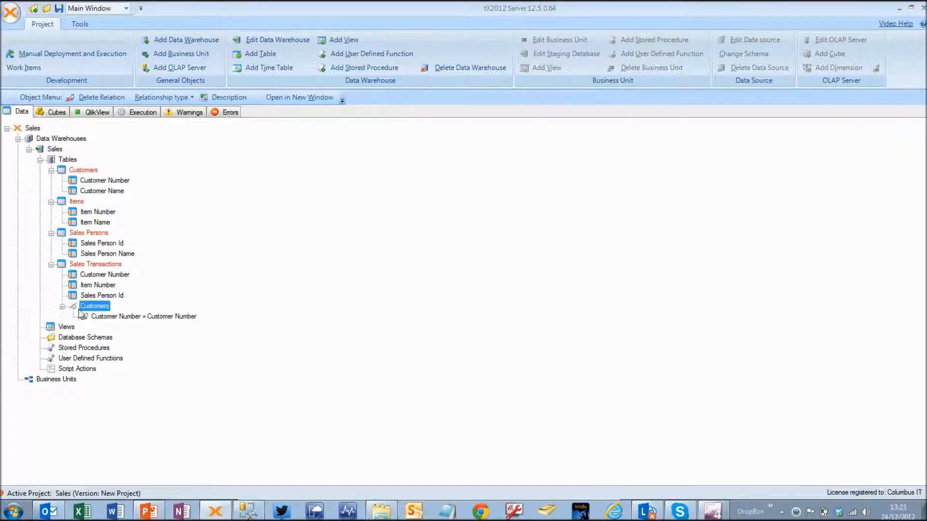
Relate the Items table's Item Number and the Sales Persons table's Sales Person Id to their matching fields in Sales Transactions.
drag(99, 214, 86, 289)
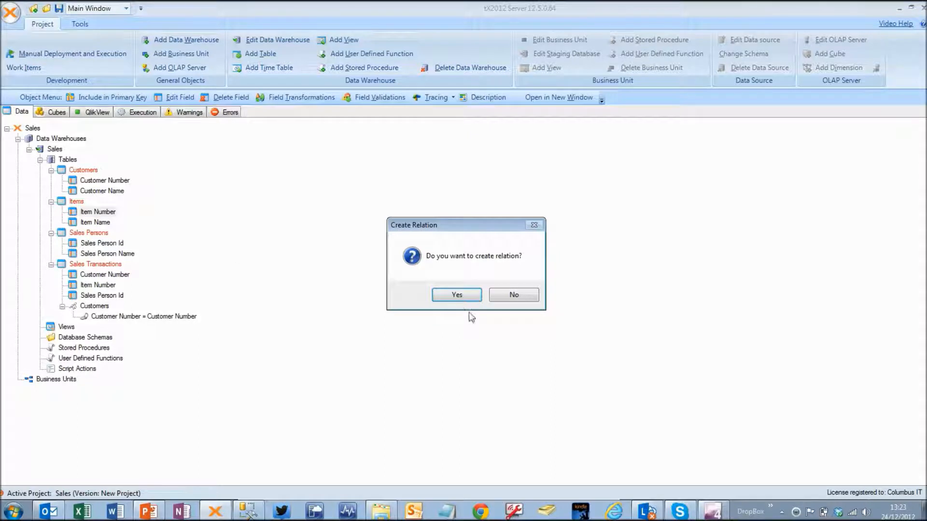
click(458, 295)
drag(118, 243, 92, 296)
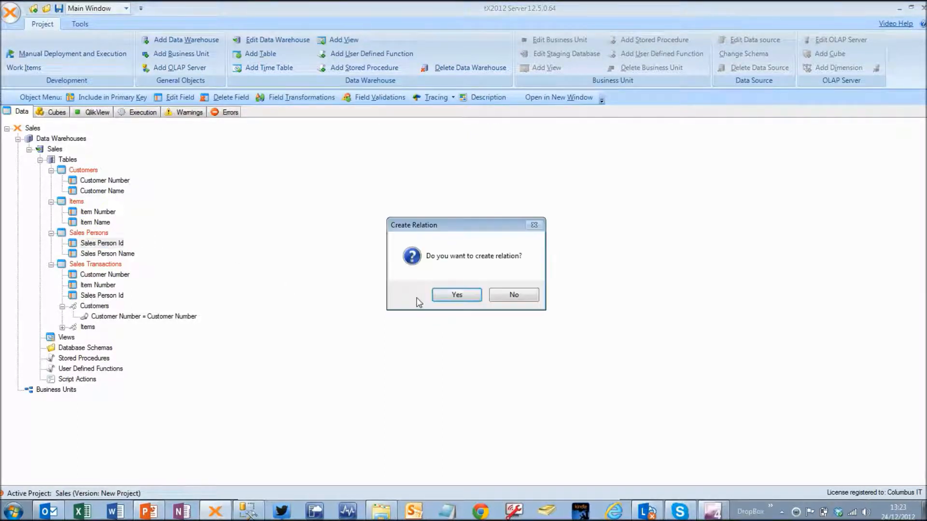
click(447, 297)
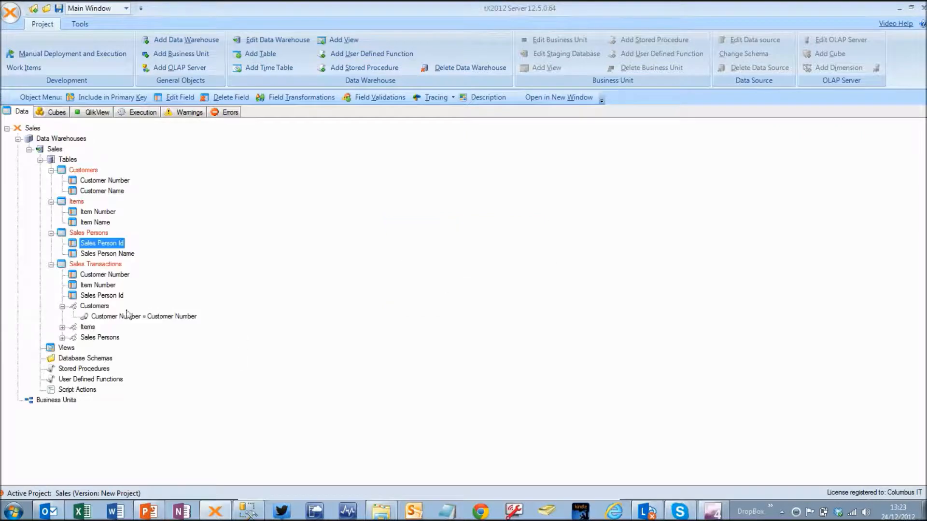
click(62, 307)
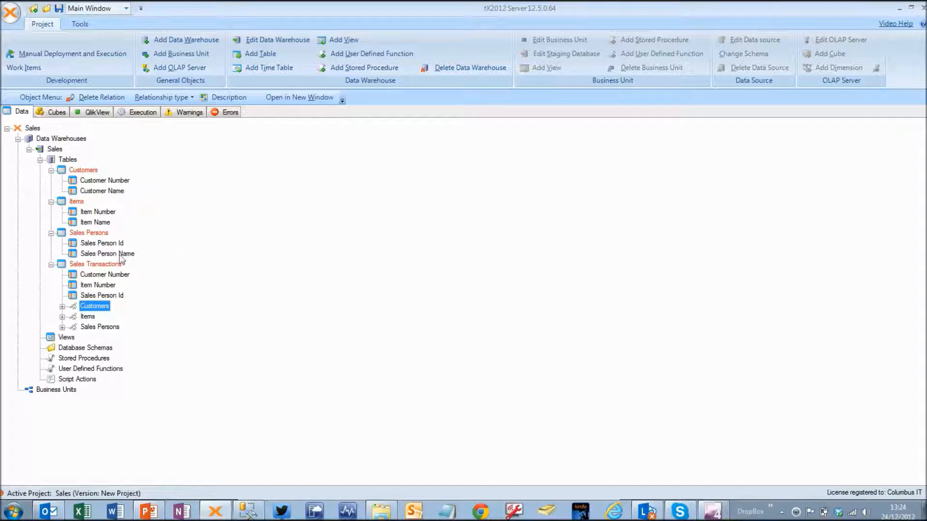
Add a numeric field named Qty Sold with 0 decimals to the Sales Transactions table.
click(104, 265)
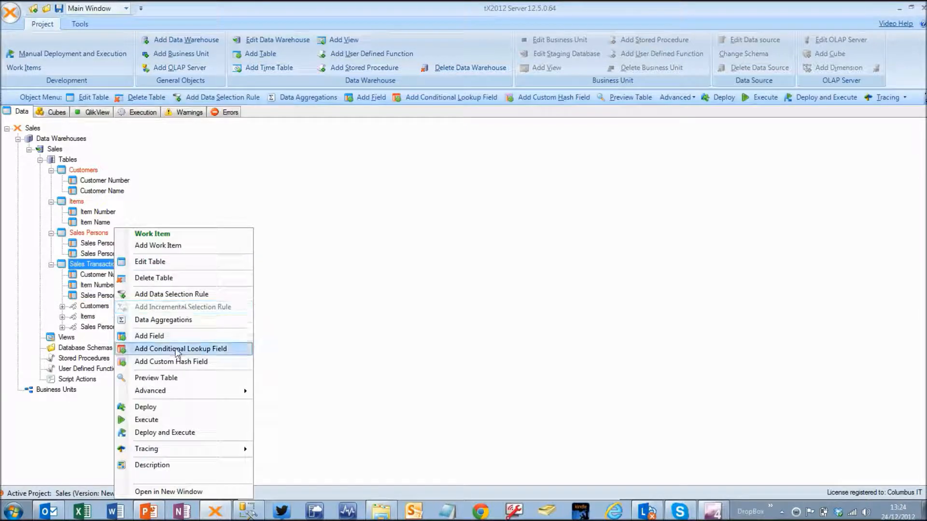
click(175, 336)
text(Qty Sold)
key(Tab)
key(n)
key(Tab)
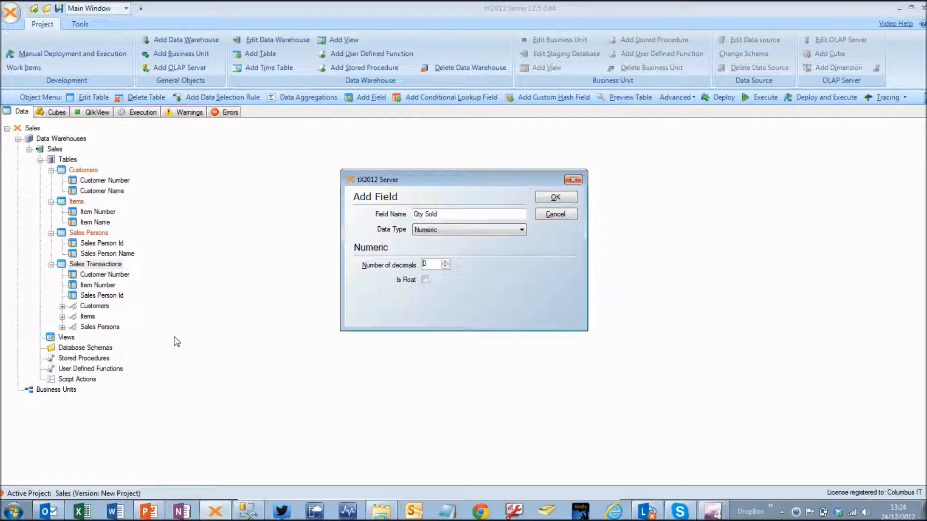
click(554, 197)
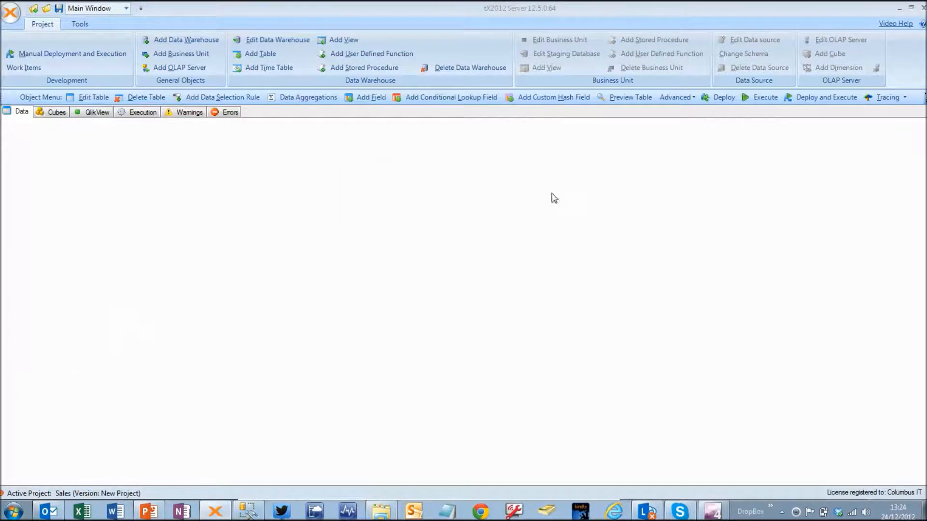
Add a numeric field named Line Amount to the Sales Transactions table.
right_click(111, 265)
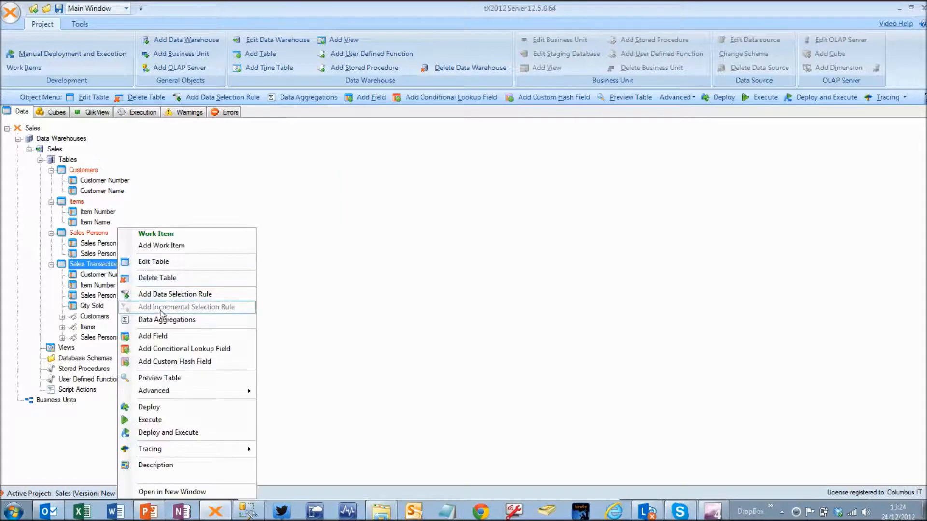
click(143, 336)
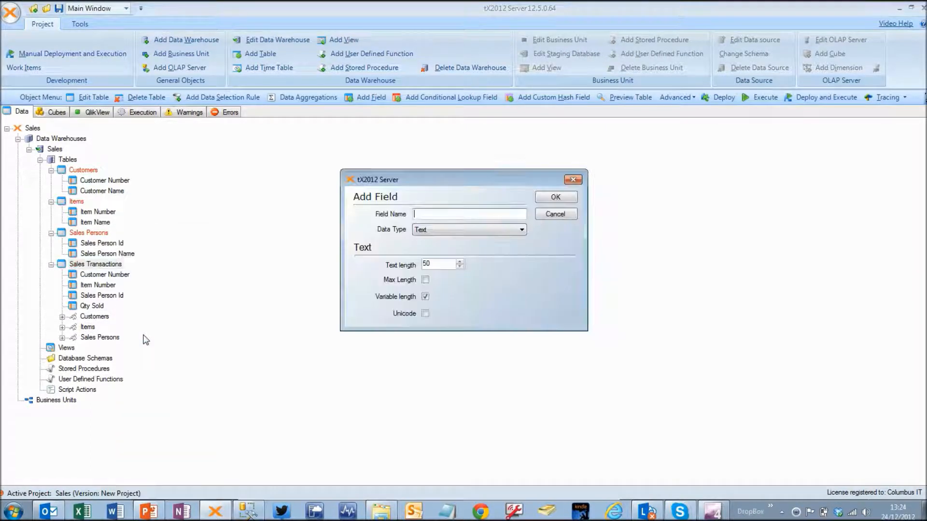
text(LK)
text(ne )
text(Amount)
key(Tab)
key(n)
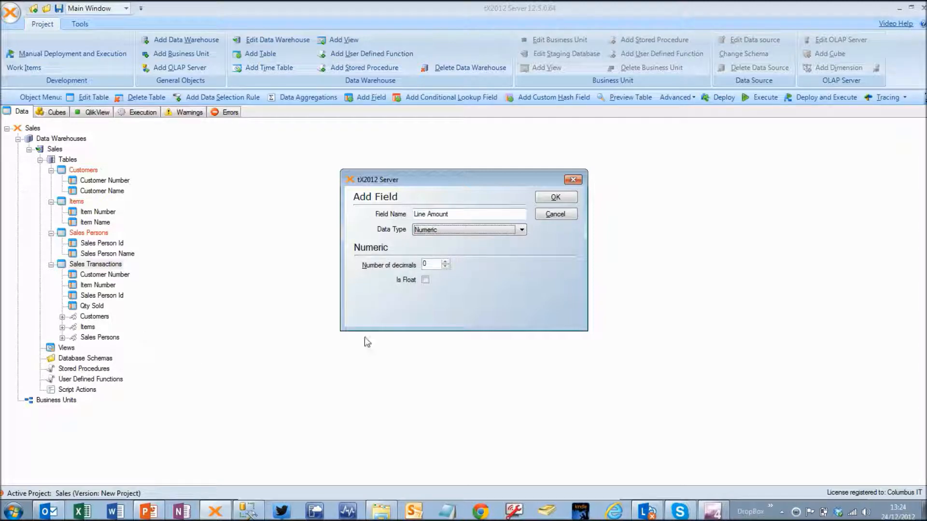
key(Tab)
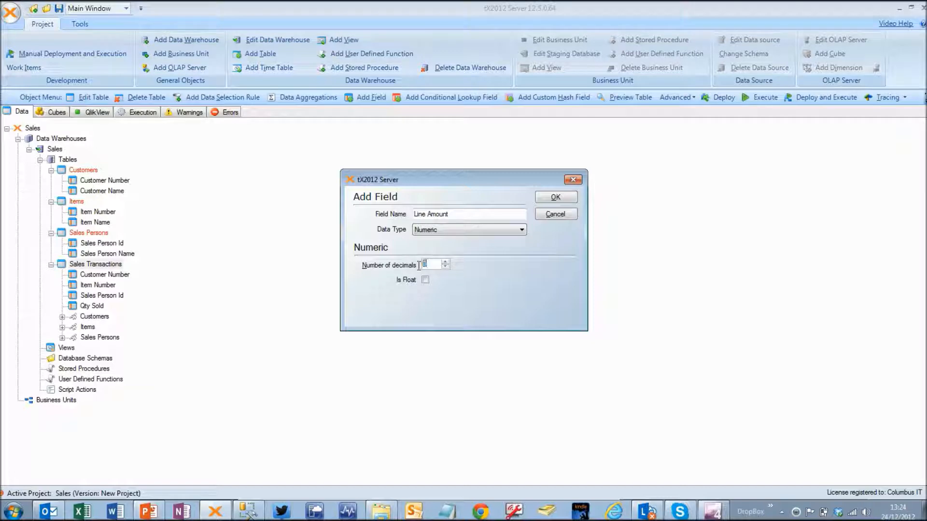
click(555, 198)
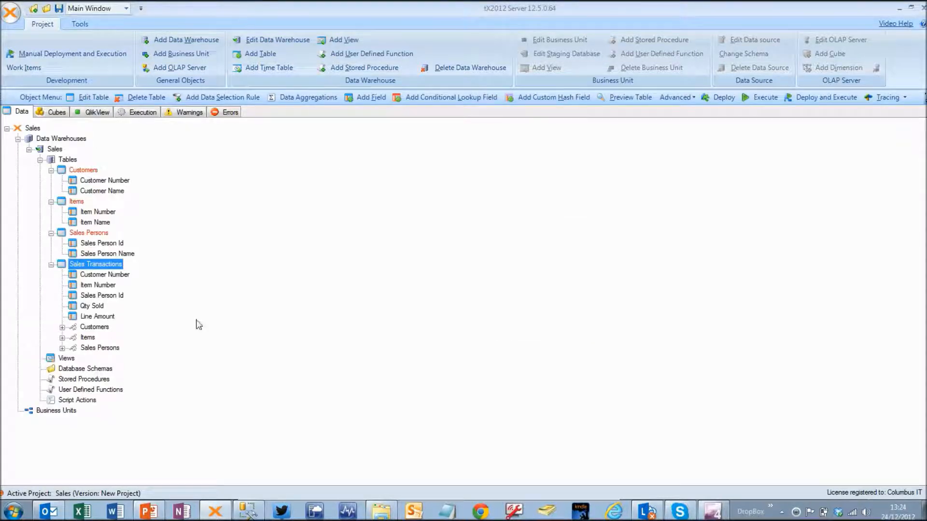
Add a numeric field named Cost Amount with 2 decimals to the Sales Transactions table.
right_click(96, 265)
click(185, 335)
text(Cost Amount)
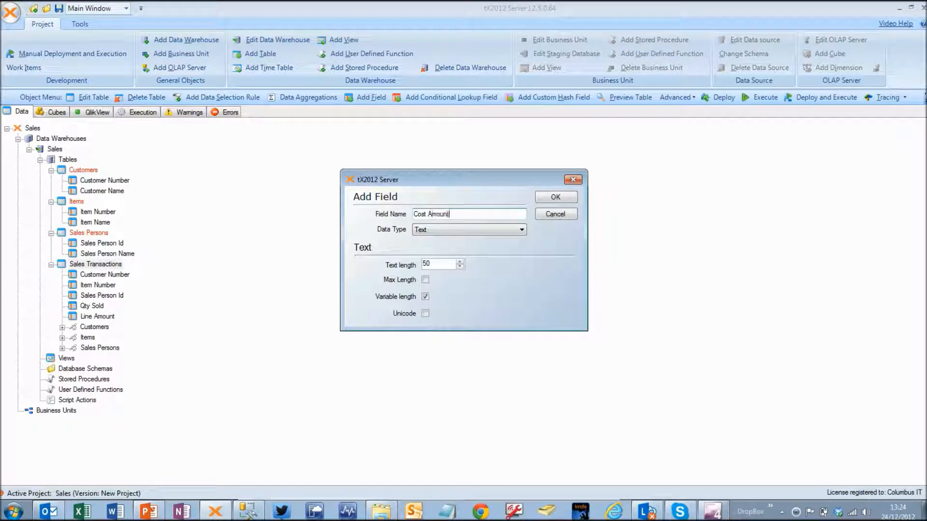
key(Tab)
key(Down)
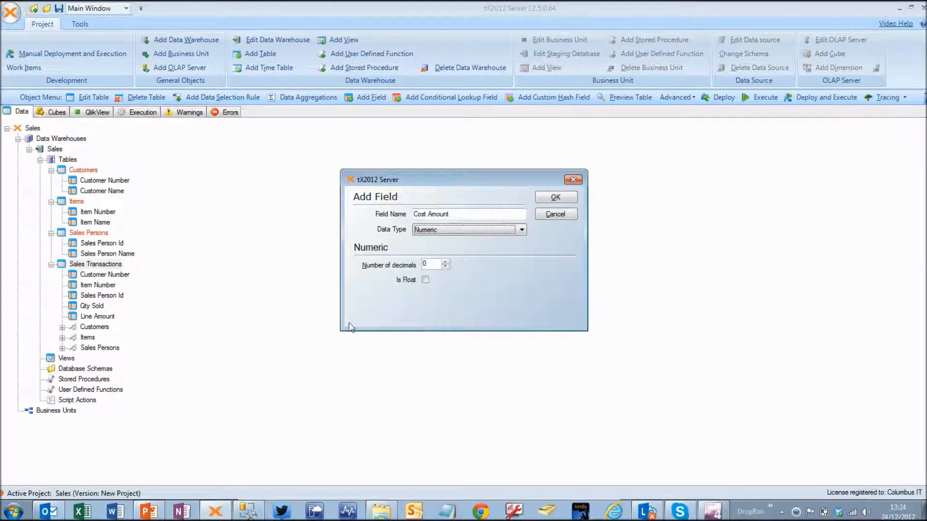
key(Tab)
text(2)
click(550, 202)
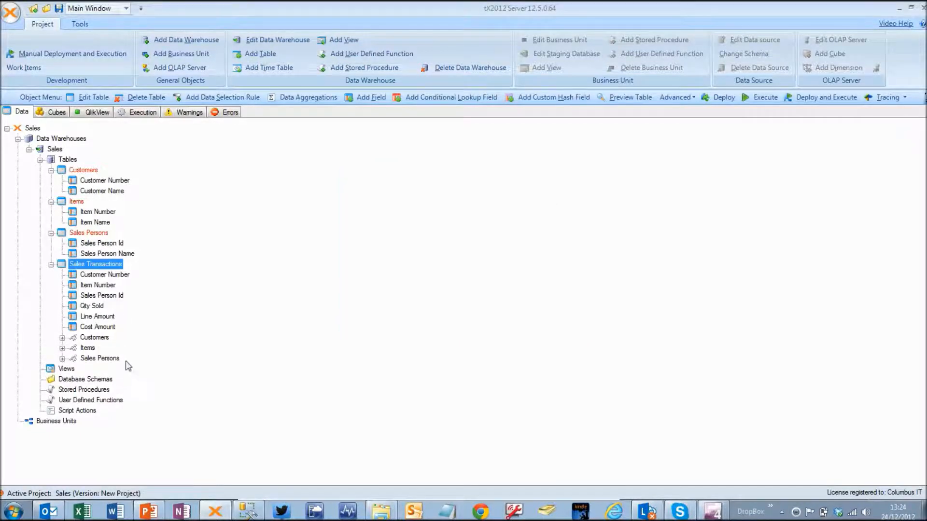
Add a numeric field named Margin with 2 decimals to the Sales Transactions table.
right_click(107, 269)
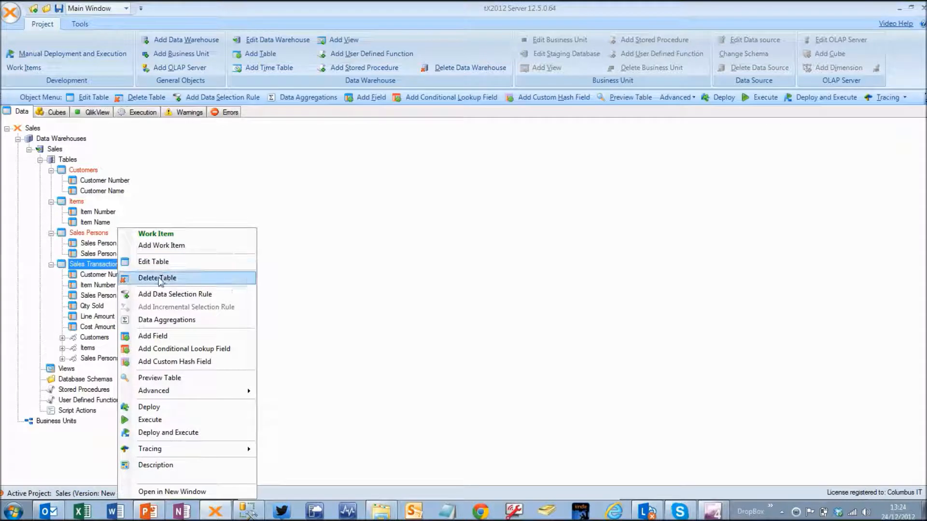
click(146, 337)
text(Margin)
key(Tab)
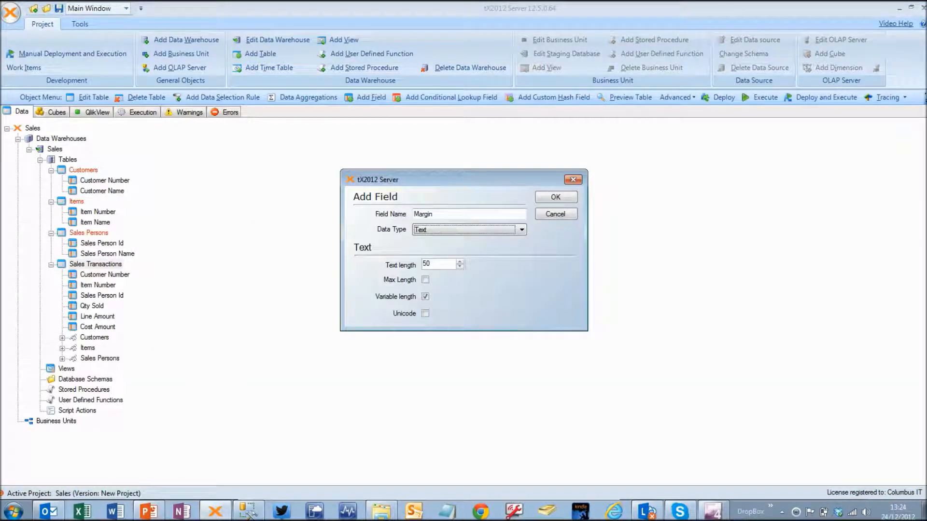
key(n)
key(Tab)
text(2)
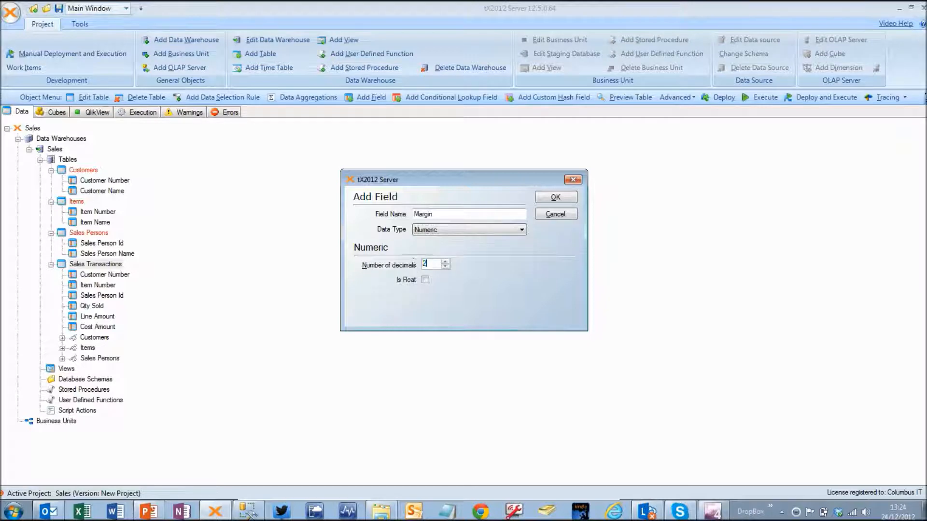
click(555, 197)
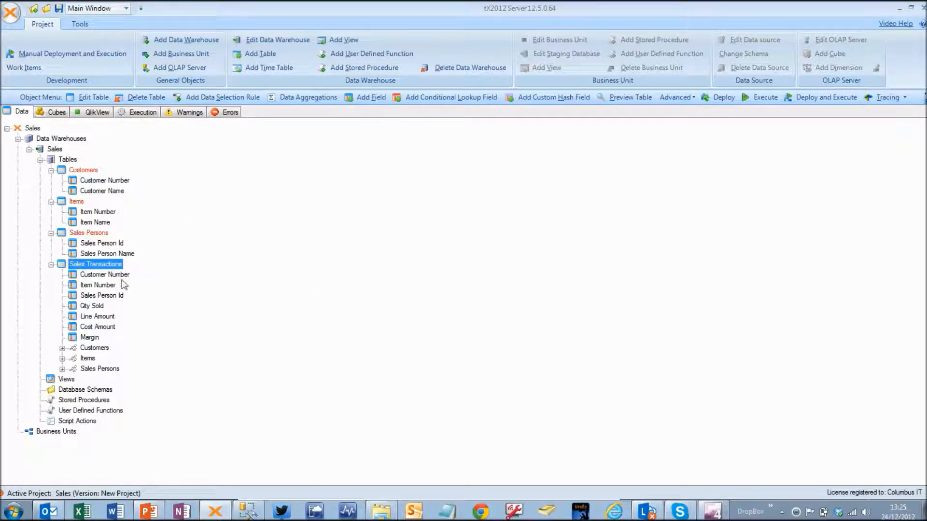
Add a field transformation with the Custom operator to the Margin field of Sales Transactions.
click(95, 338)
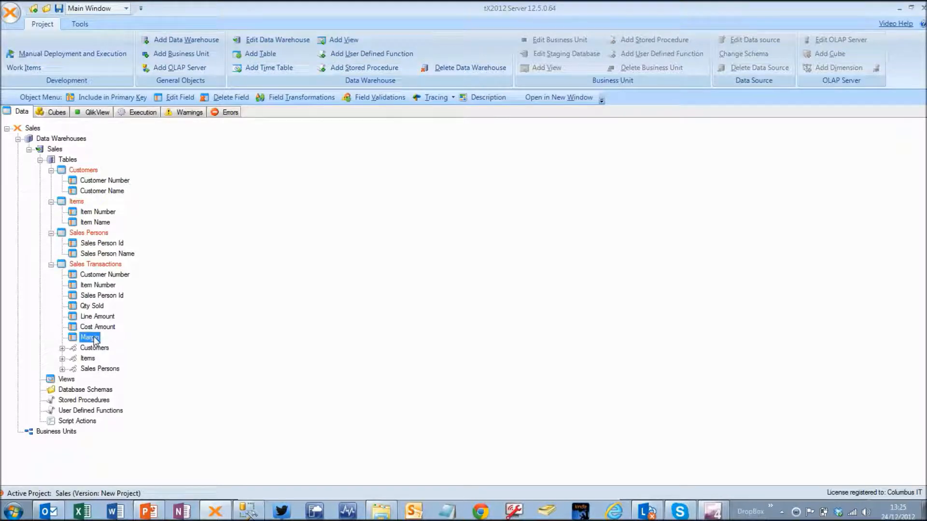
right_click(96, 341)
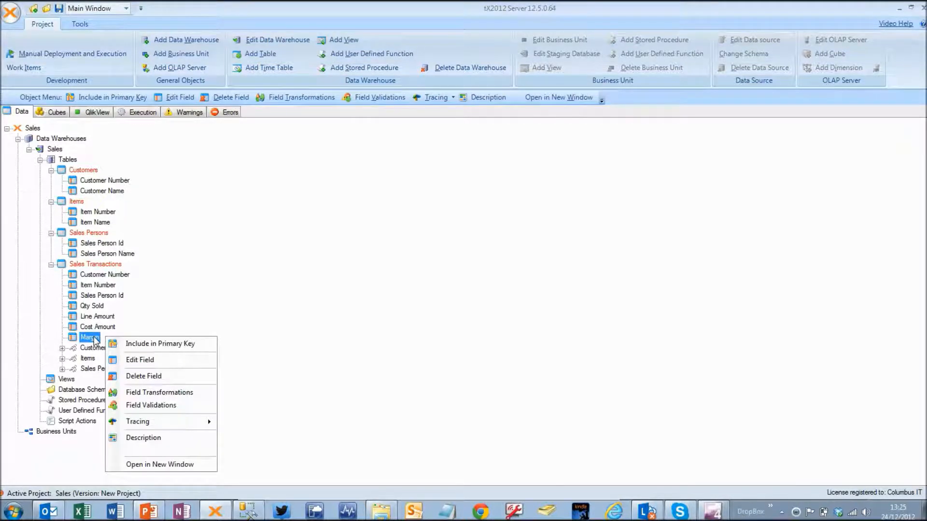
click(157, 393)
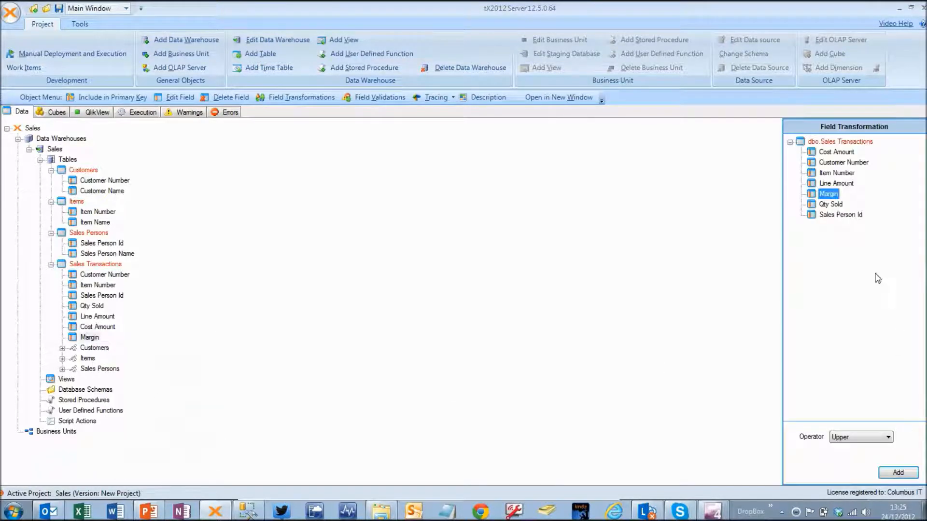
click(870, 438)
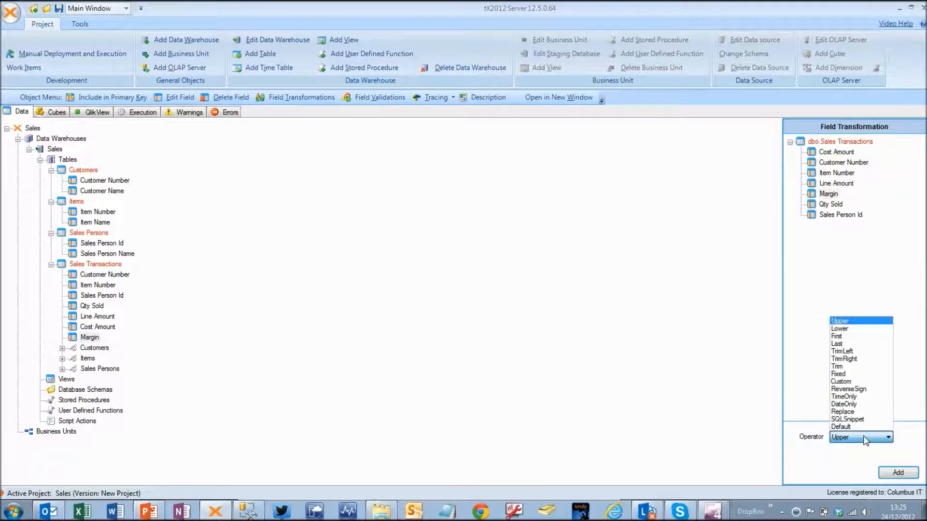
click(856, 382)
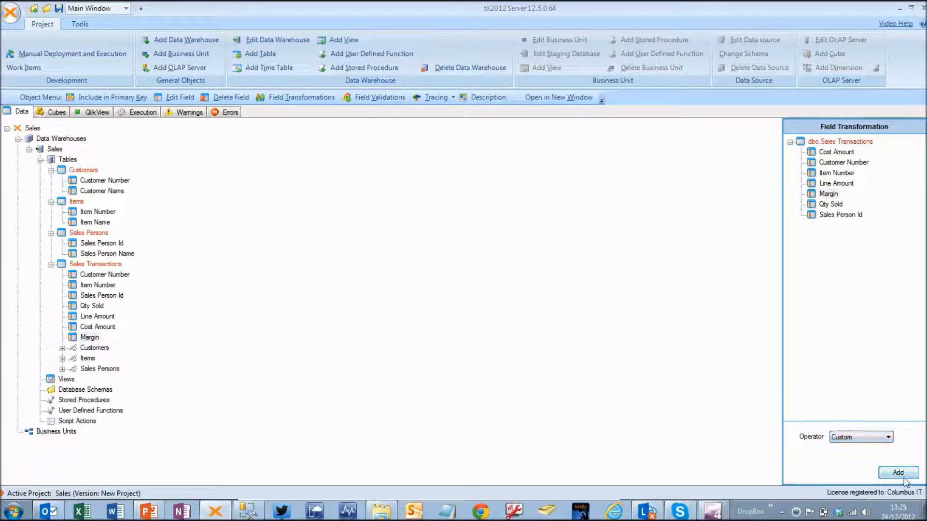
click(898, 473)
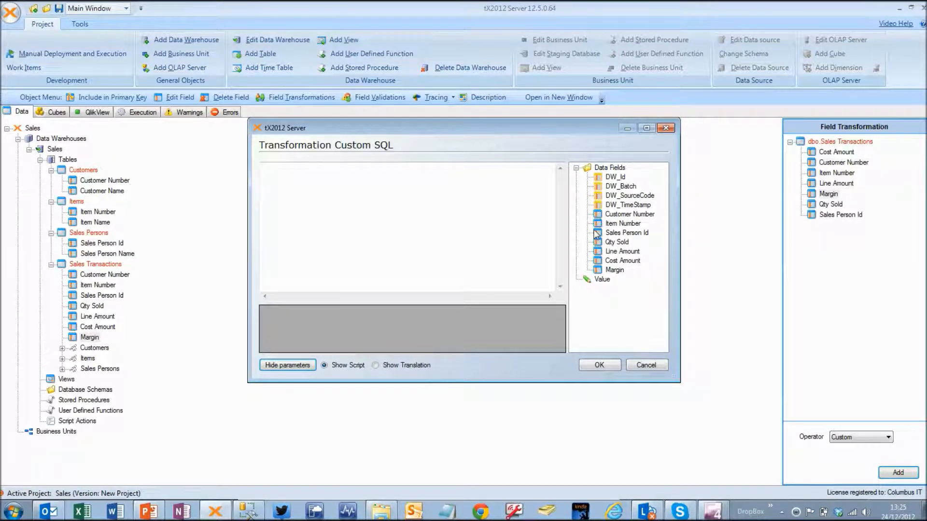
Define the Margin transformation's custom SQL as [Line Amount] - [Cost Amount].
drag(620, 253, 360, 174)
text(-)
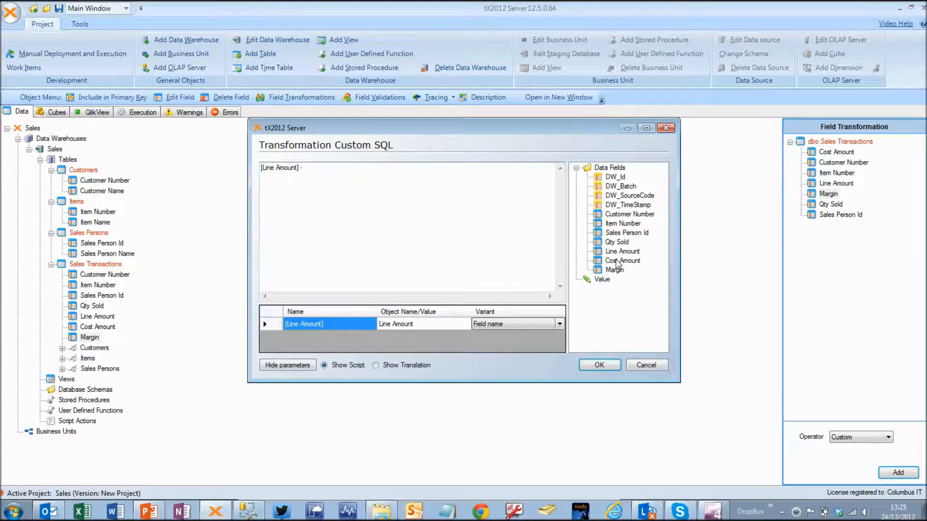
drag(632, 261, 430, 169)
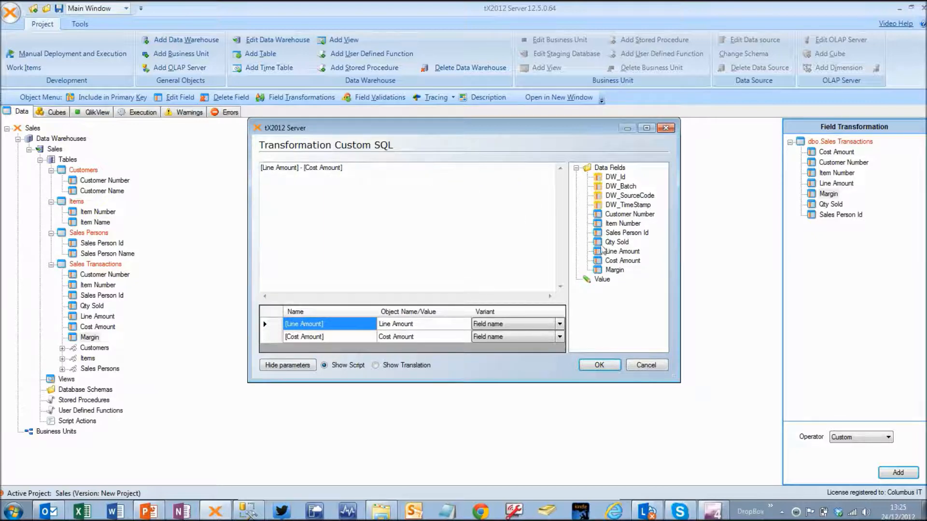
click(589, 365)
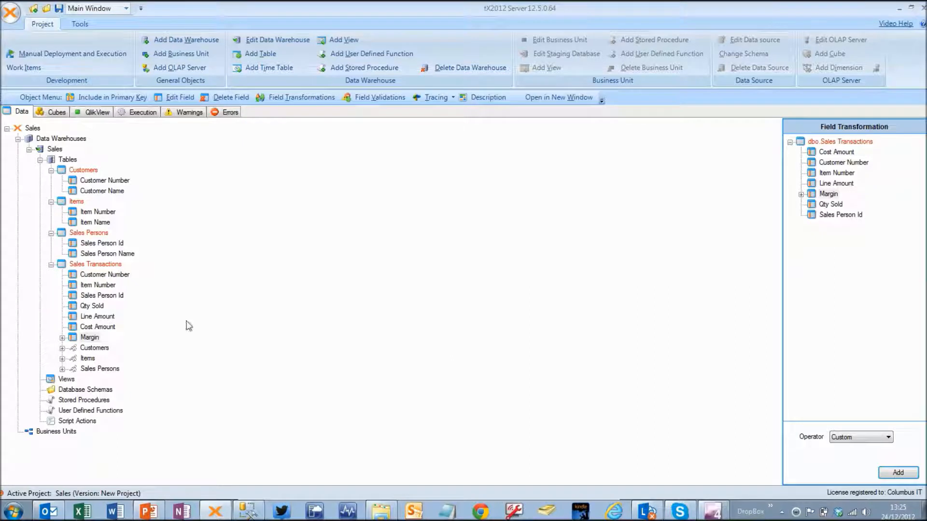
Check the custom transformation defined under the Margin field of Sales Transactions.
double_click(73, 337)
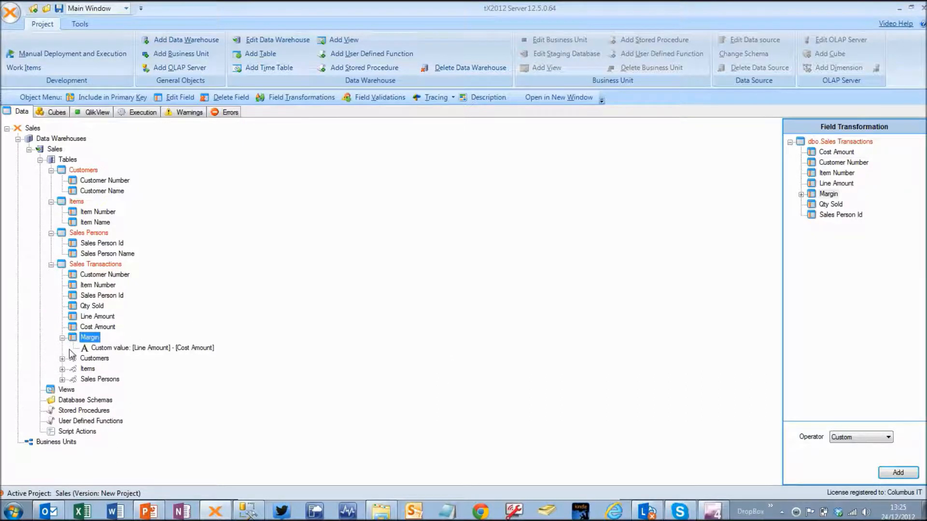
click(118, 348)
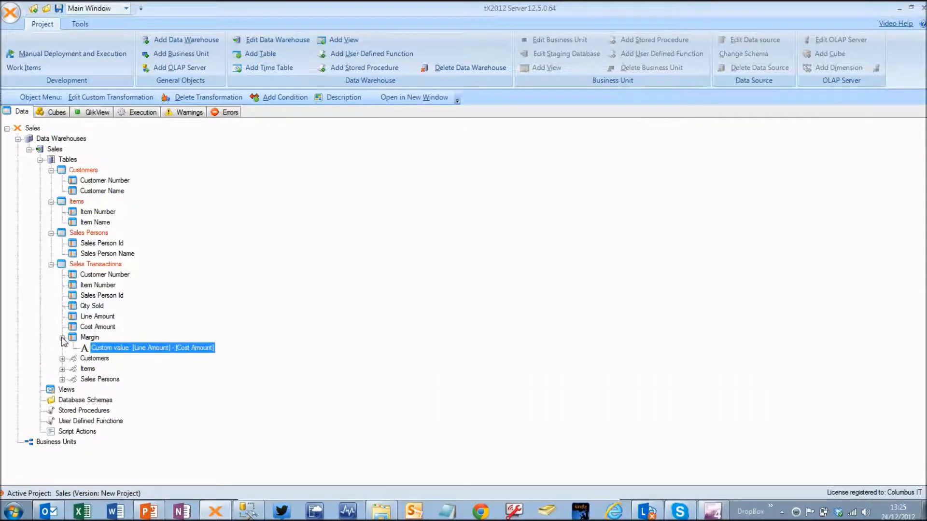
click(62, 338)
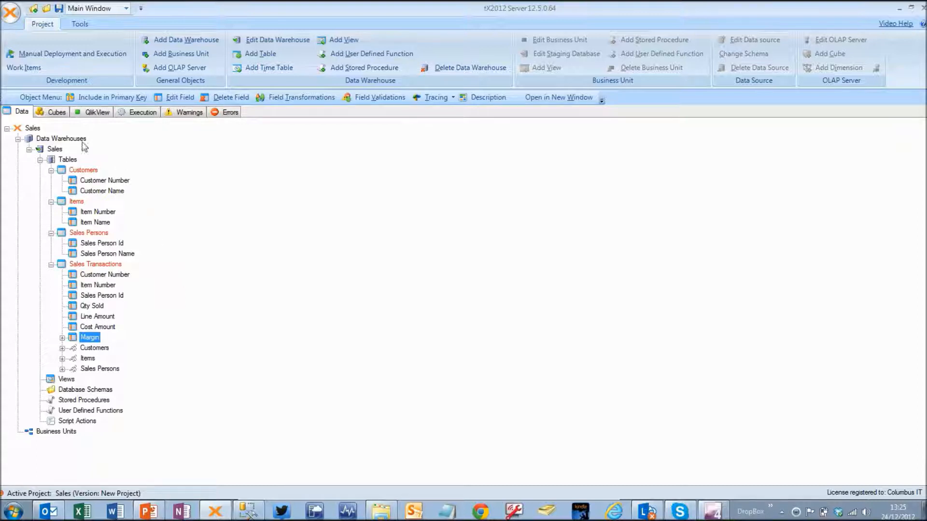
Deploy and execute the whole Sales project, accepting the version details with an empty version note.
click(63, 54)
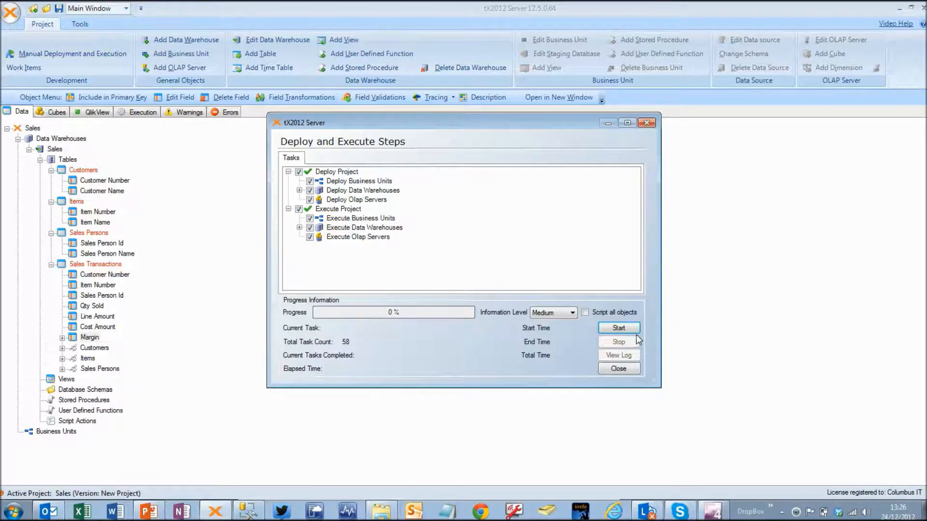
click(632, 330)
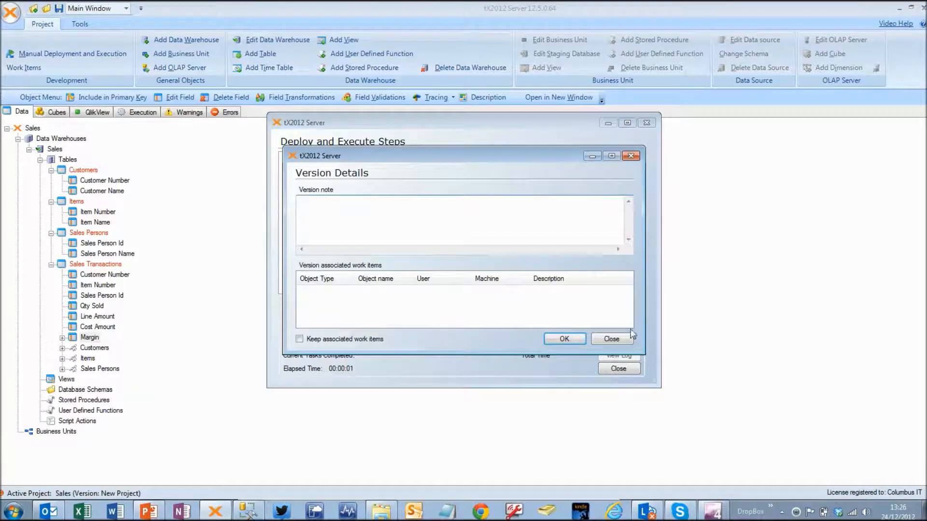
click(564, 339)
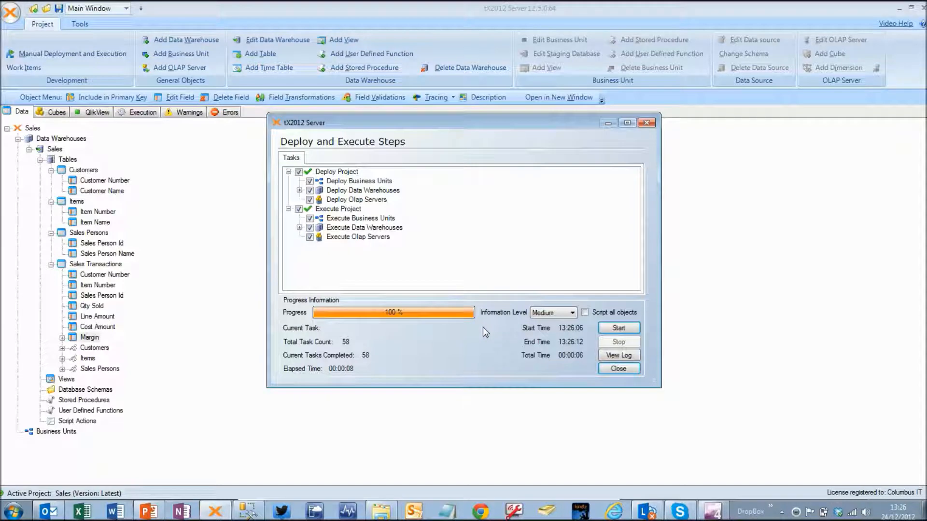
click(618, 369)
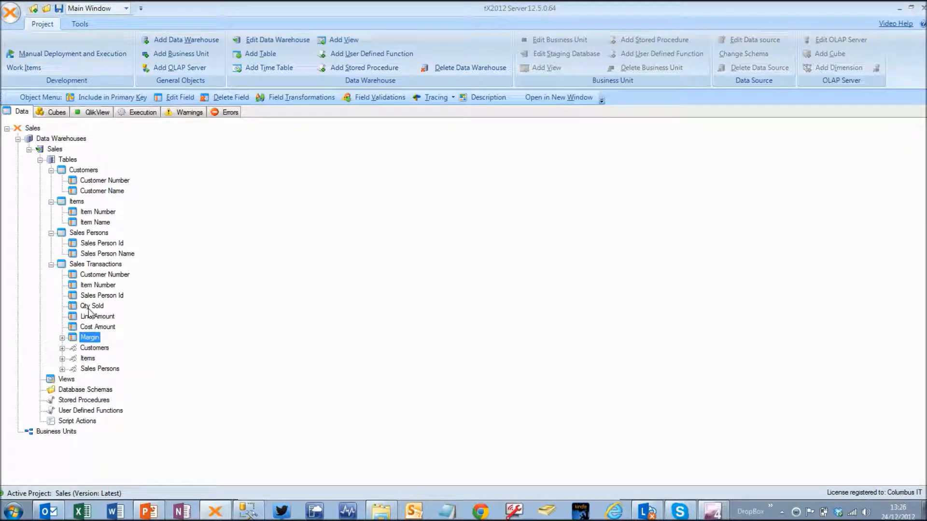
Open the Customers table's custom data and add Arrow Foods, using the name's initial as the customer number.
right_click(85, 174)
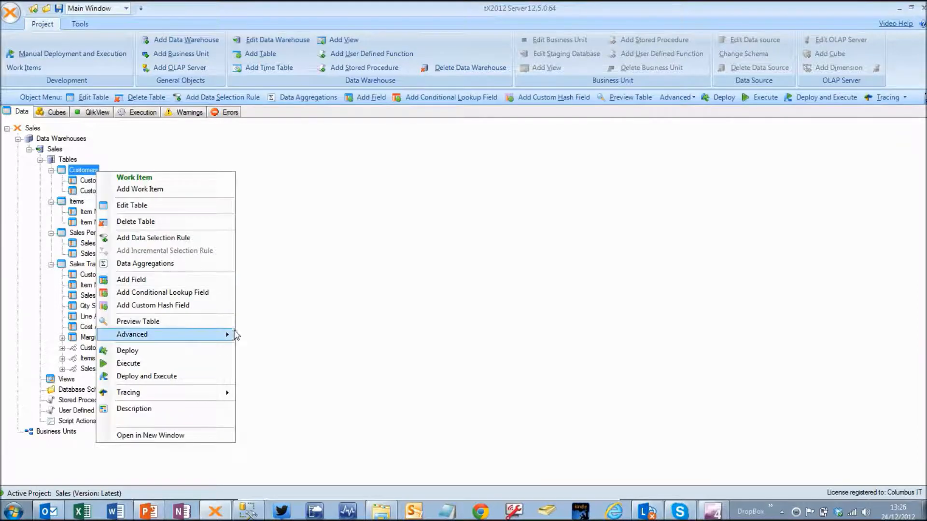
mouse_move(232, 335)
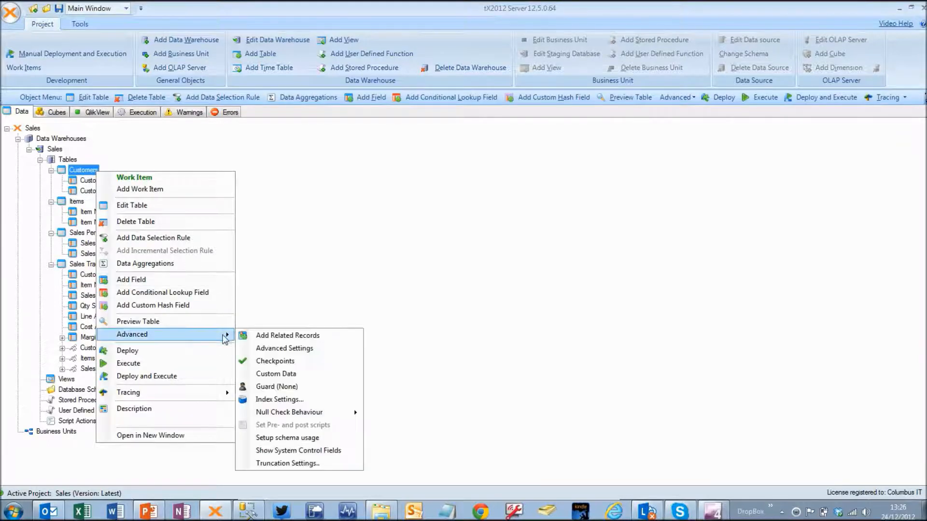
click(283, 374)
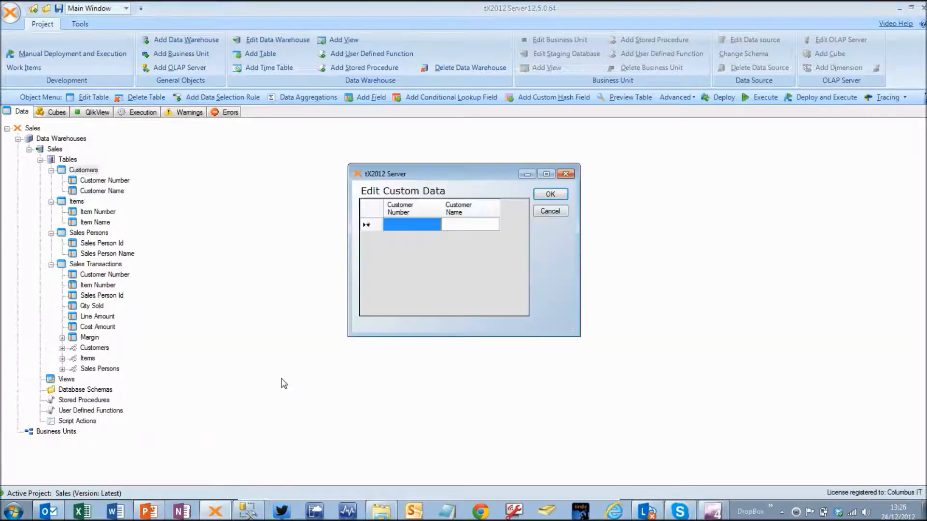
click(412, 226)
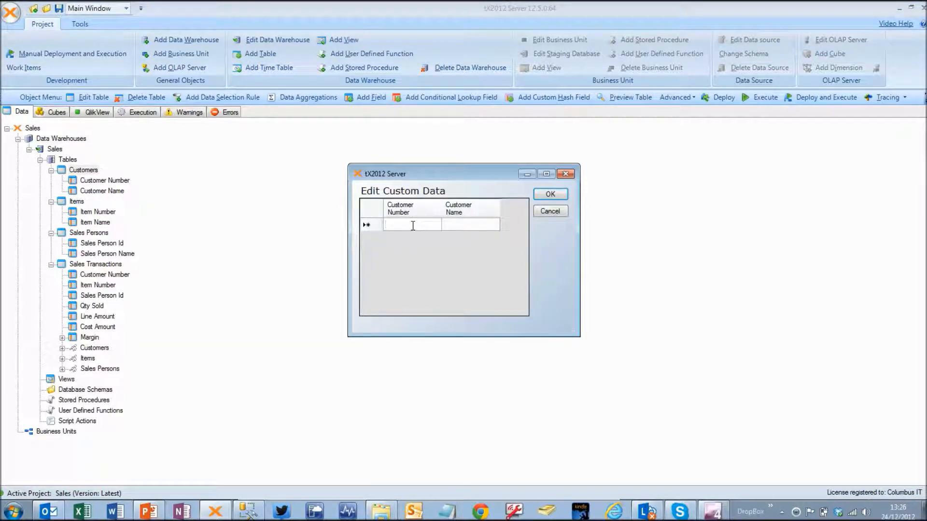
text(A)
key(Tab)
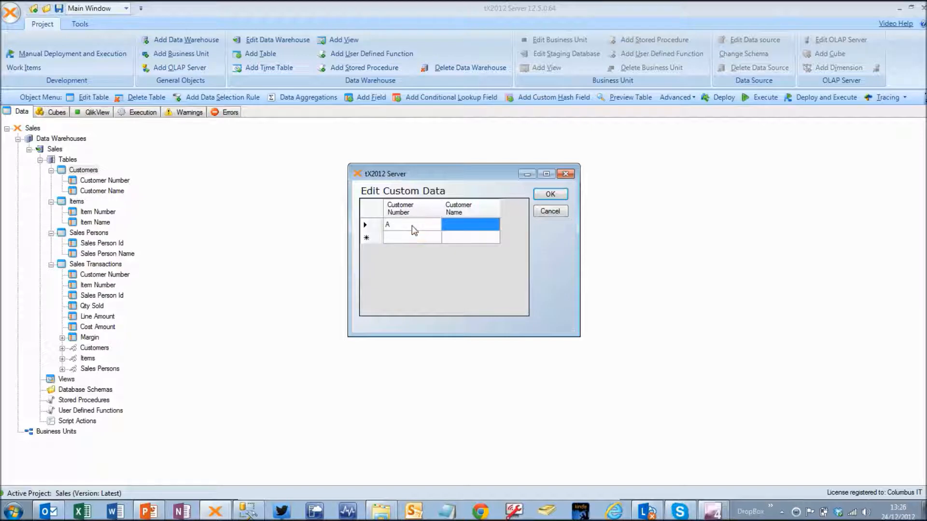
text(Arrow Foods)
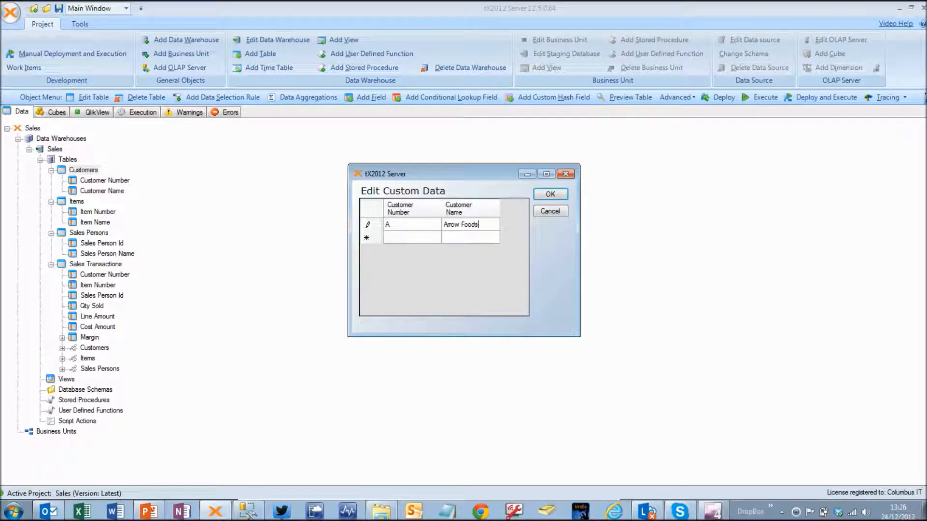
Add Bulk Buys as the second Customers row, using the name's initial as the customer number.
key(Tab)
text(B)
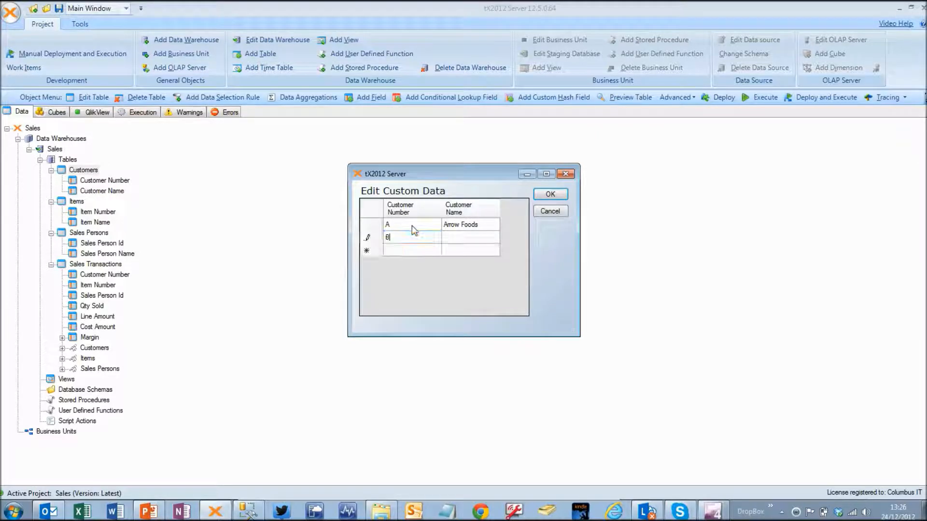
key(Tab)
text(Bul)
key(Down)
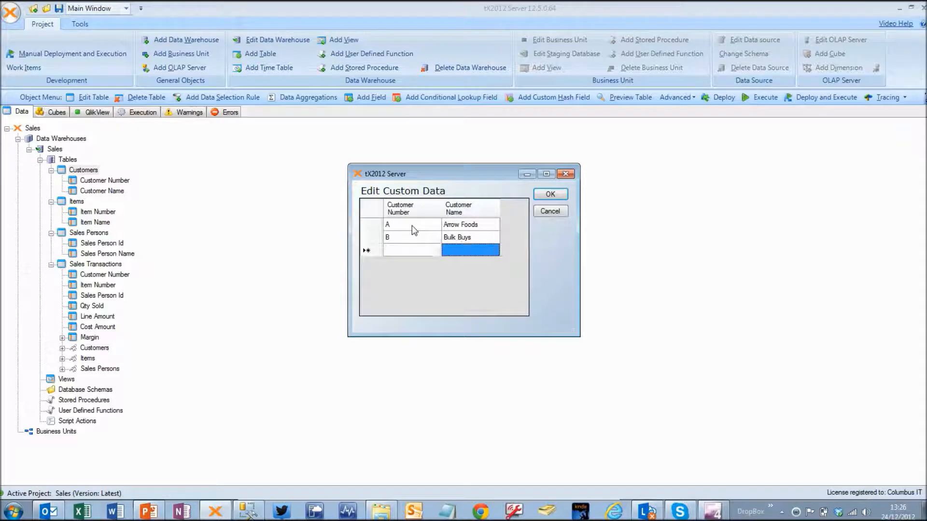
Add Cost Savers as the third Customers row with its initial as the customer number, and save the custom data.
key(Left)
text(C)
key(Tab)
text(Cost Saver)
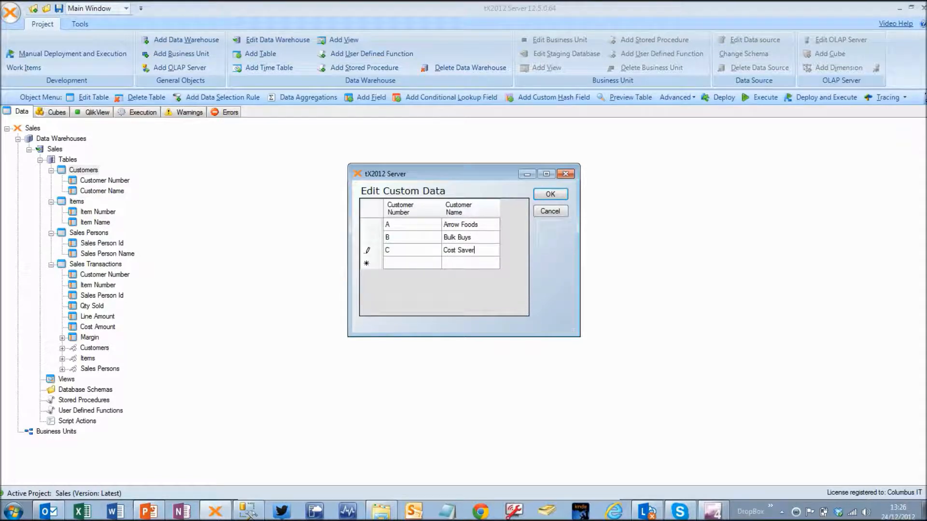
key(Down)
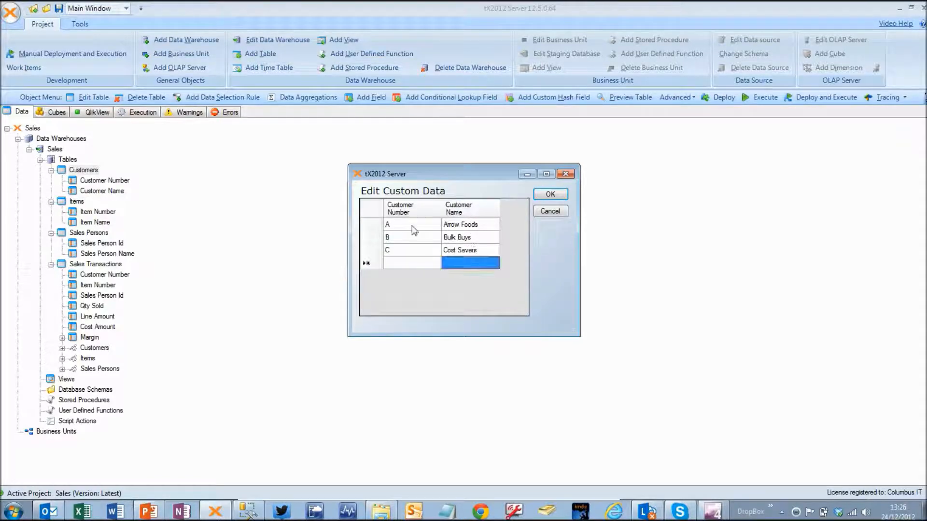
click(549, 195)
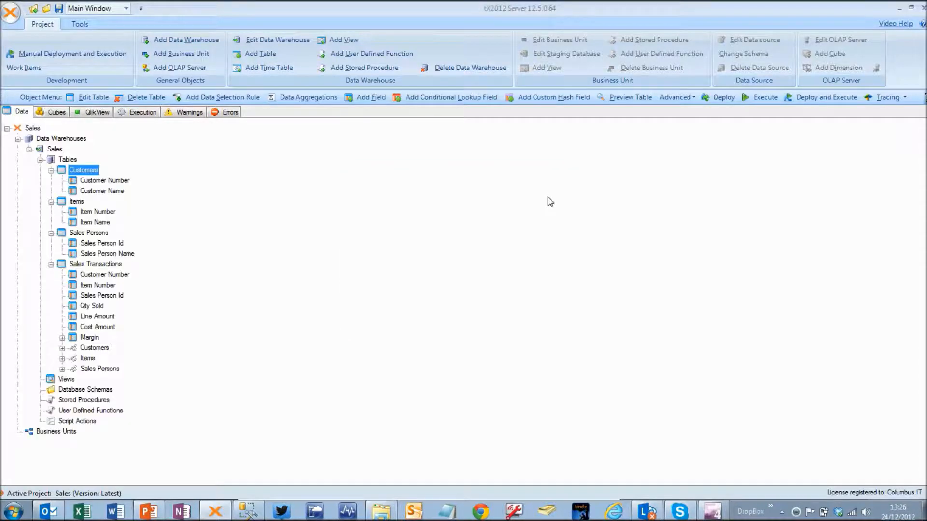
Open the Items table's custom data and add item number A named Apple.
right_click(83, 201)
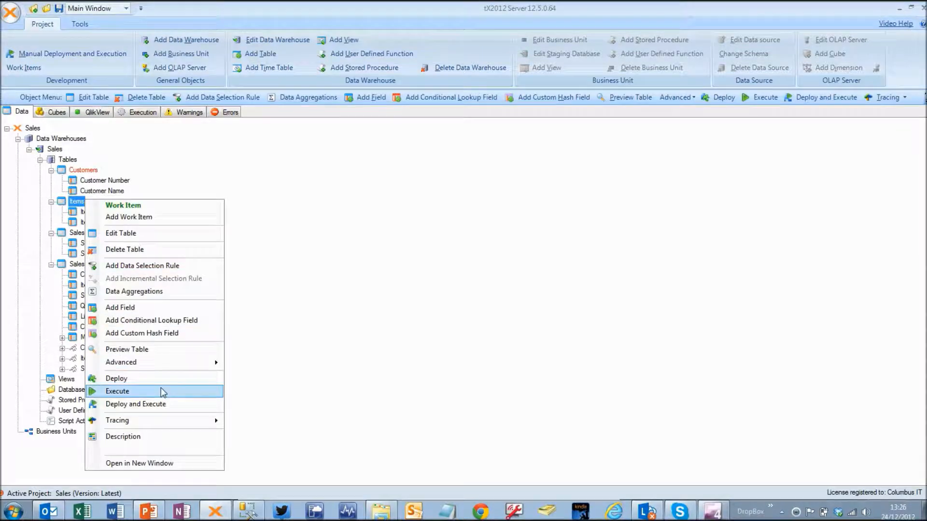
mouse_move(175, 363)
click(261, 407)
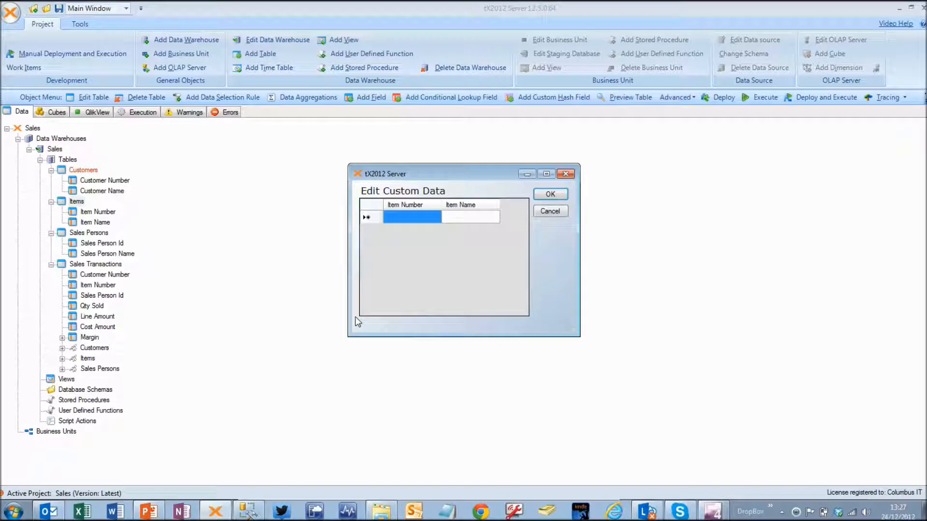
text(A)
key(Tab)
text(Apple)
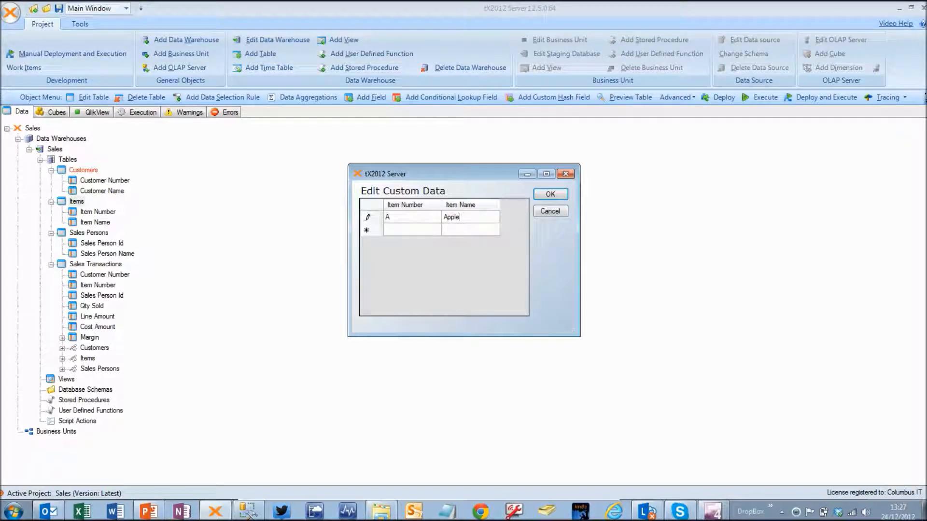
Add item number B named Banana as the second row of the Items custom data.
key(Tab)
text(C)
text(B)
key(Tab)
text(Bana)
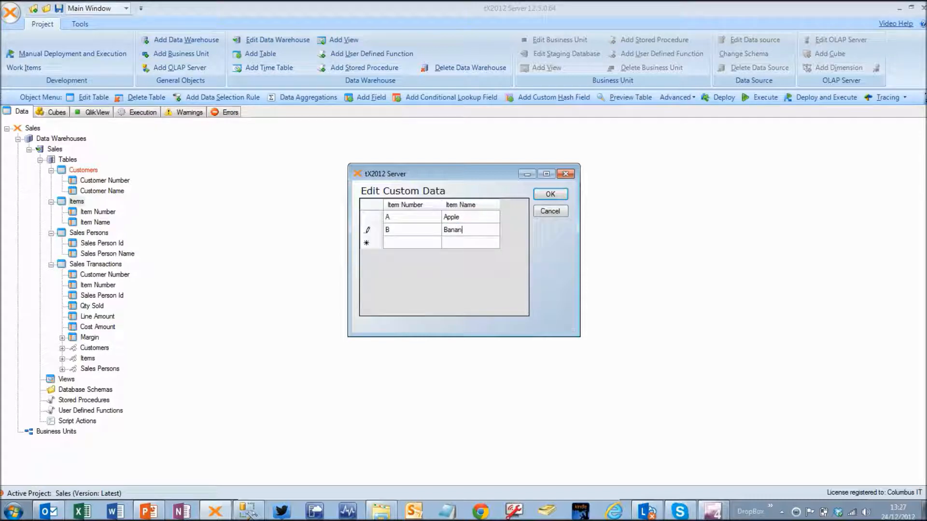
Add items C Coconut and D Doughnut to the Items custom data and save it.
key(Tab)
text(C)
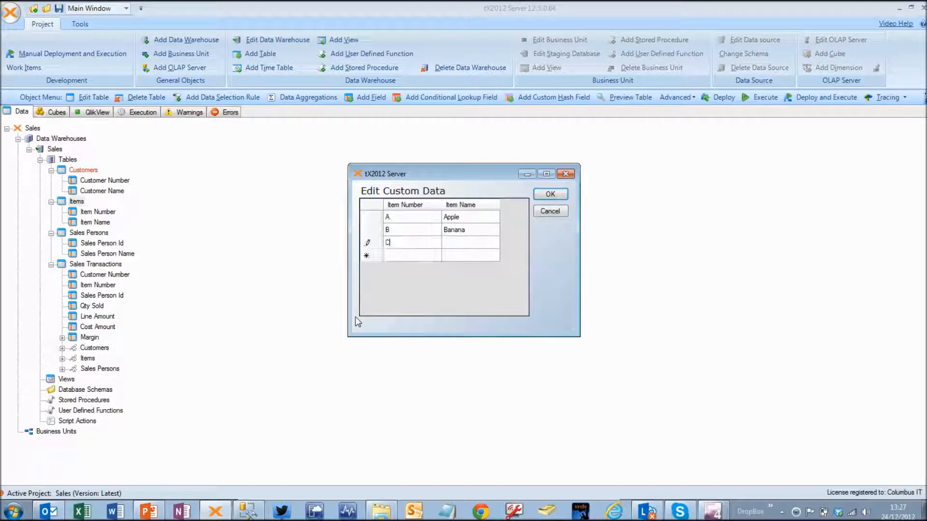
key(Tab)
text(Coconut)
key(Tab)
text(D)
key(Tab)
text(Doughnut)
click(550, 194)
Open the Sales Persons table's custom data and add rows with ids 1 and 2 and the sales persons' first names.
right_click(87, 233)
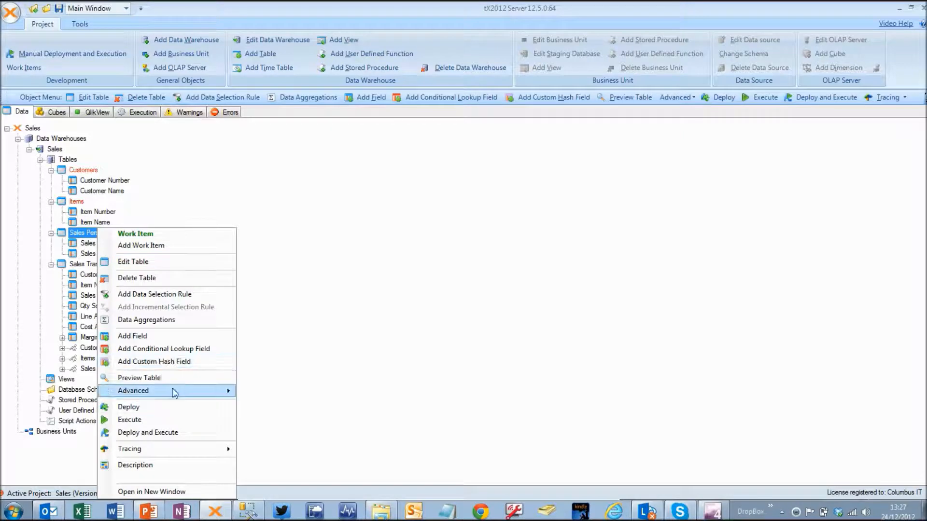
mouse_move(176, 390)
click(277, 402)
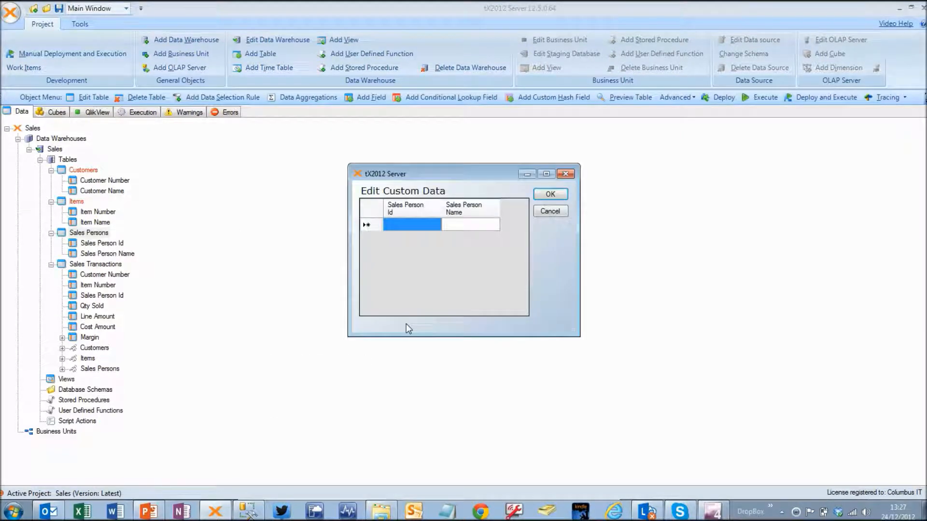
text(1)
key(Tab)
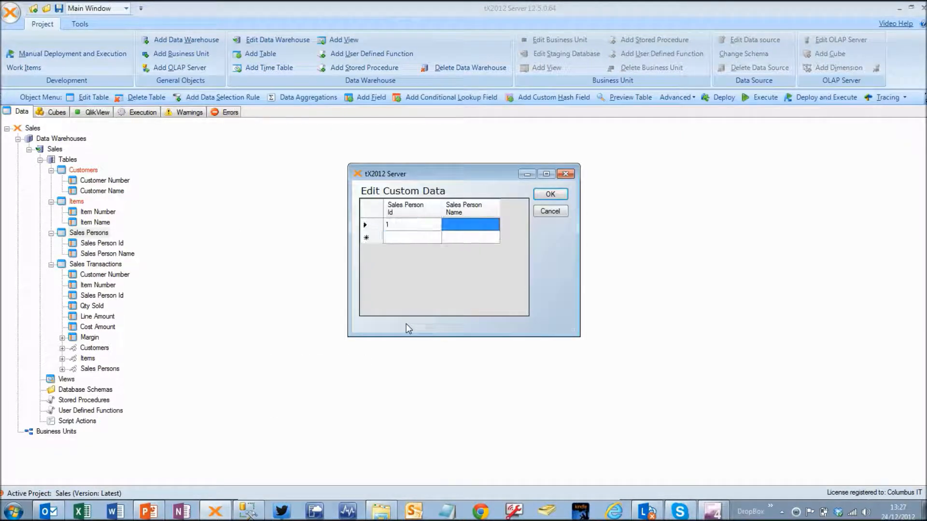
text(Andrew)
key(Tab)
text(2)
key(Tab)
text(Becky)
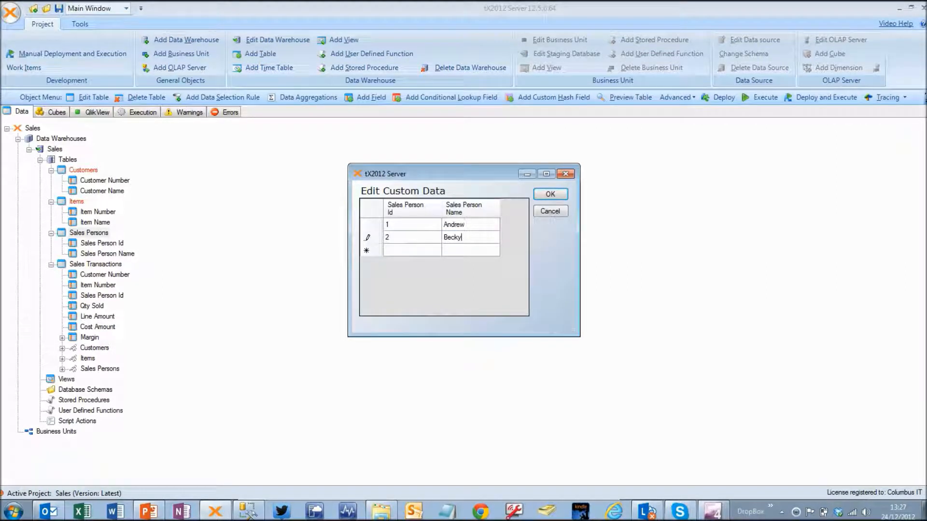
Add Sales Persons rows with ids 3 and 4 and their first names, and save the custom data.
key(Tab)
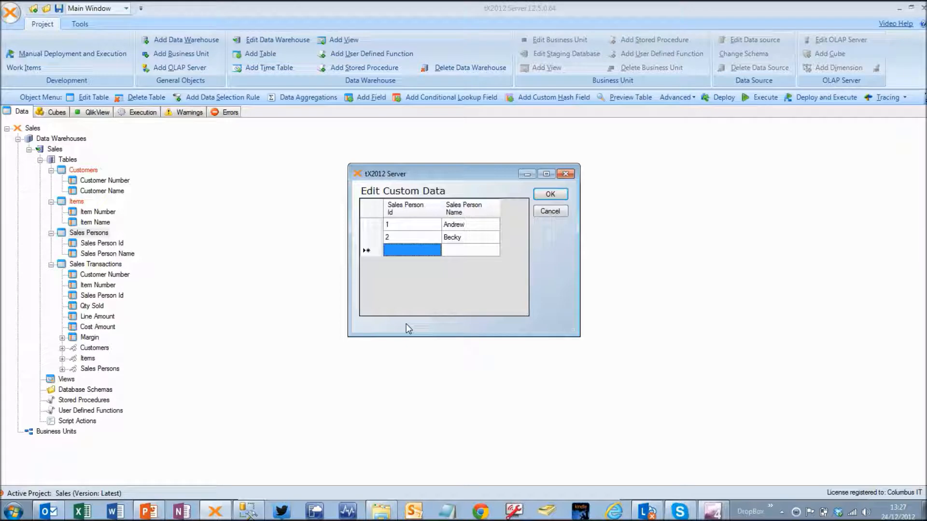
text(3)
key(Tab)
text(Charlie)
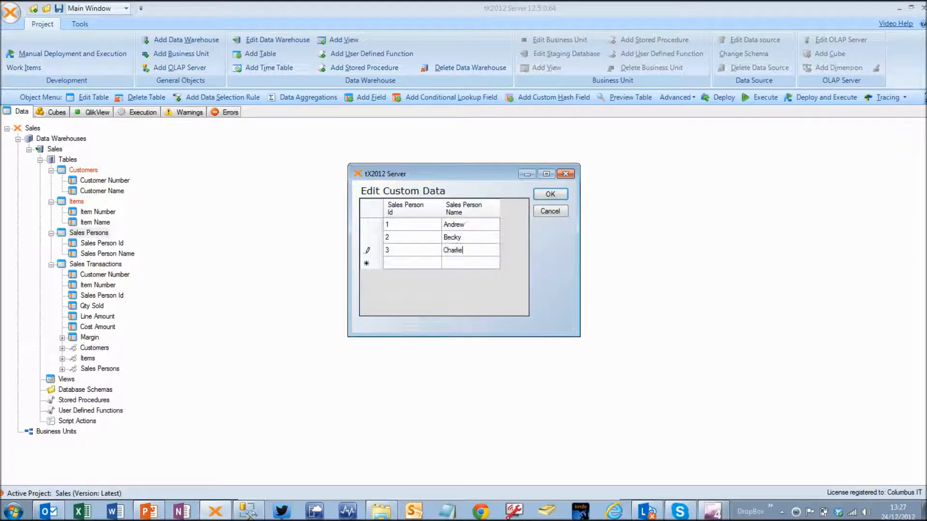
key(Tab)
text(4)
key(Tab)
text(Daw)
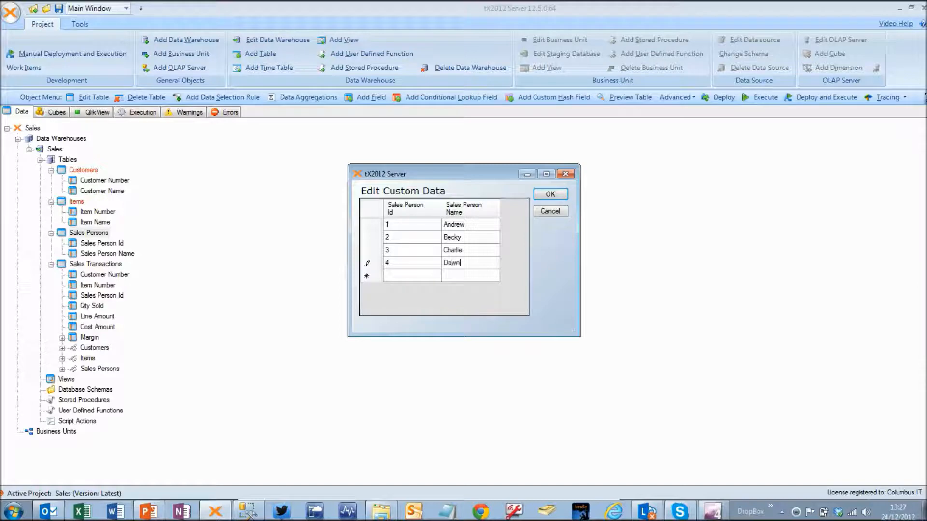
click(550, 195)
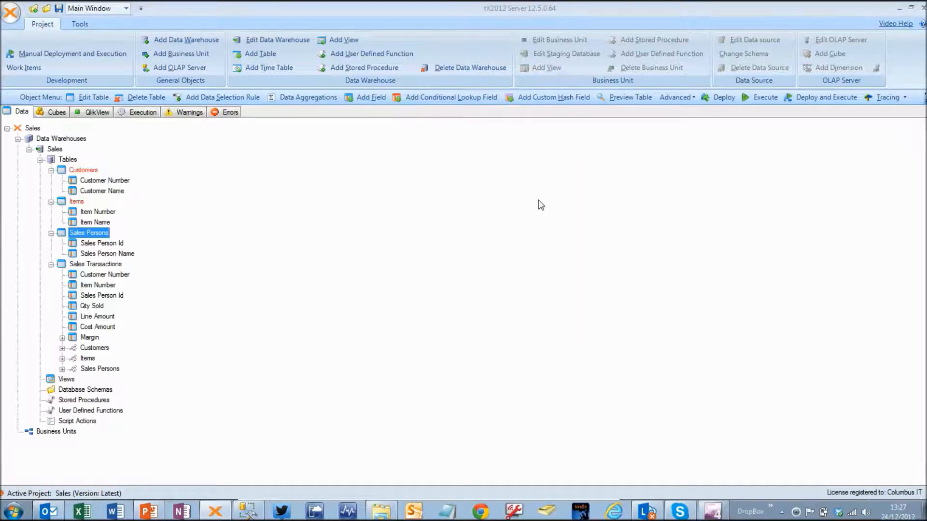
Open the Sales Transactions table's custom data and start the first row with customer number A and item number B.
click(87, 274)
right_click(96, 264)
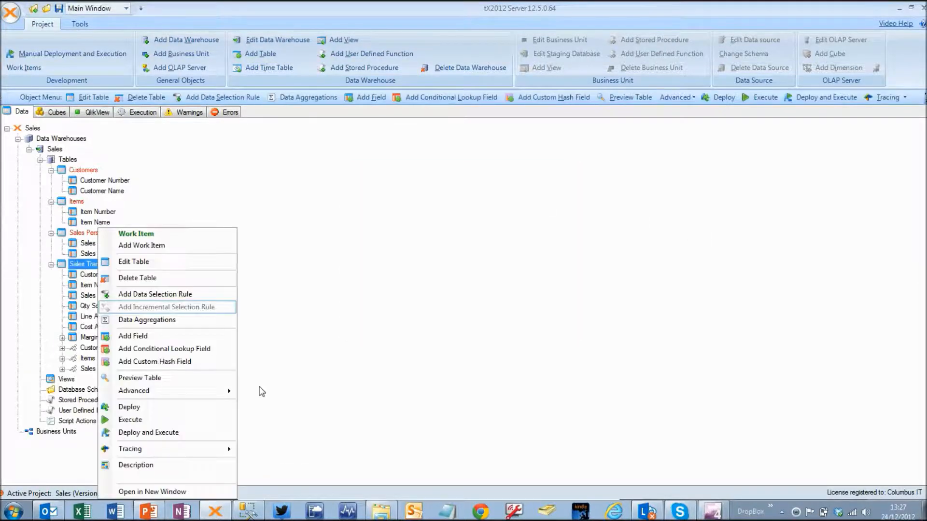
mouse_move(223, 392)
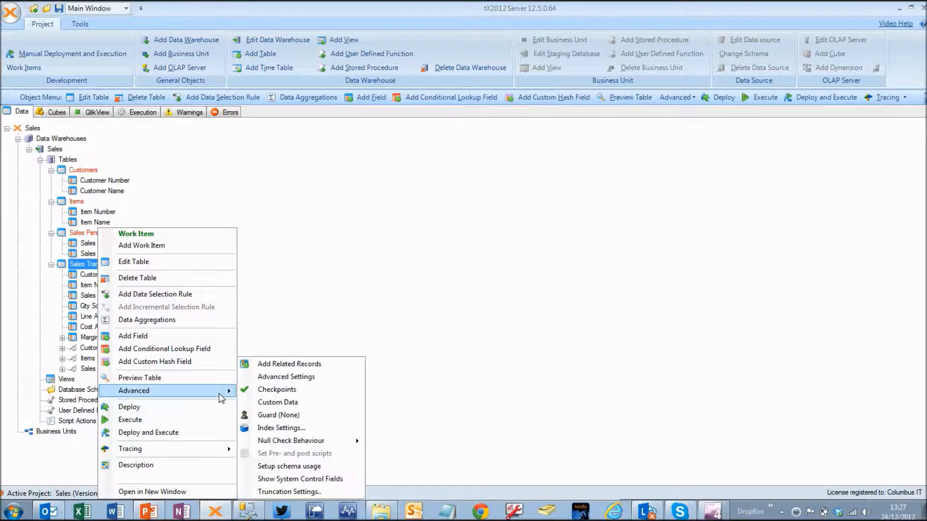
click(303, 405)
click(279, 223)
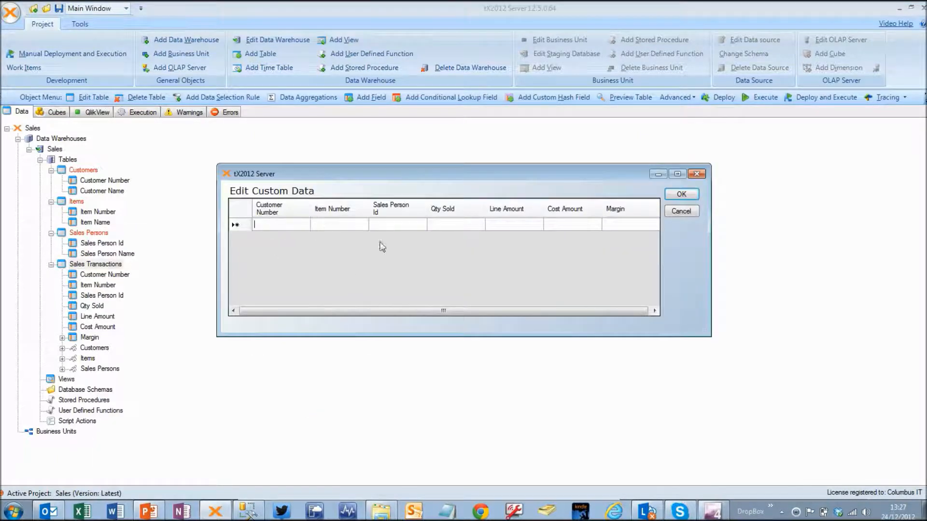
text(A)
key(Tab)
text(B)
key(Tab)
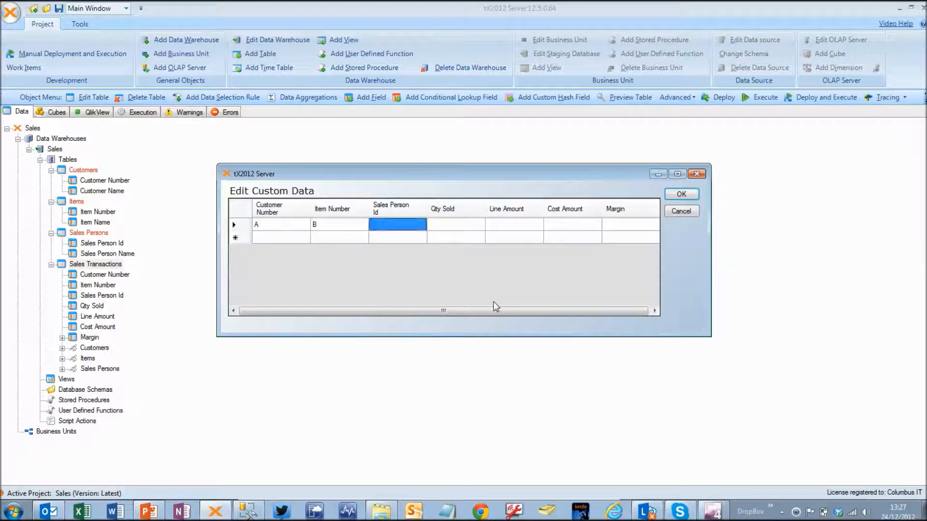
Complete the first transaction row with sales person id 1, quantity 1, line amount 3, cost amount 1.5 and margin 1.50.
text(1)
key(Tab)
text(1)
key(Tab)
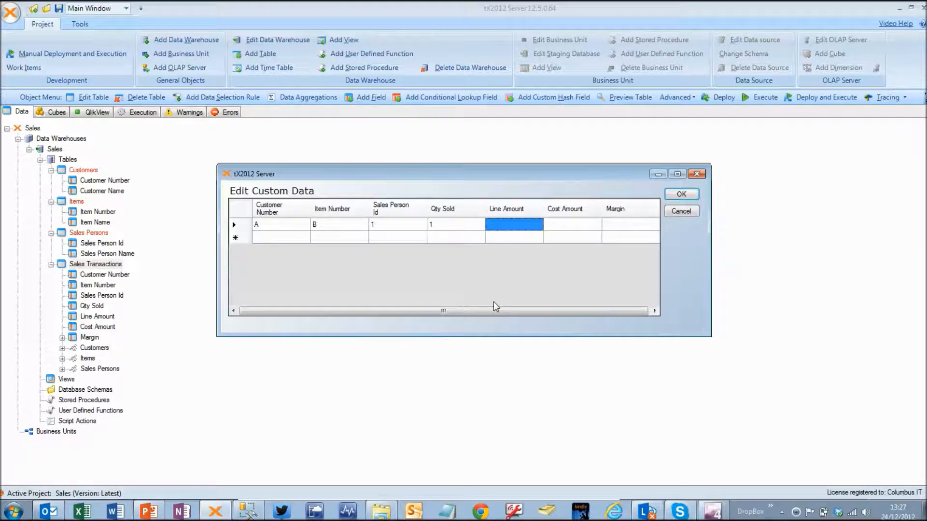
text(3)
key(Tab)
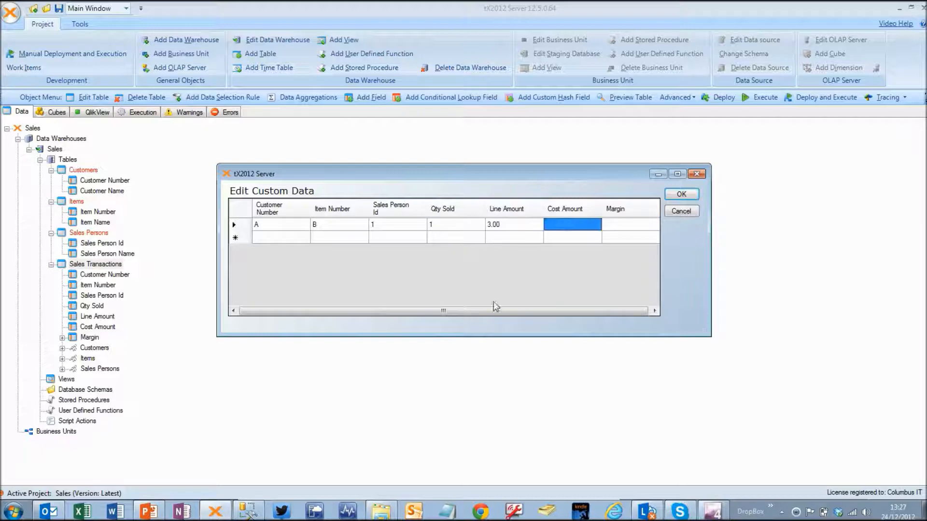
text(1.5)
key(Tab)
text(1)
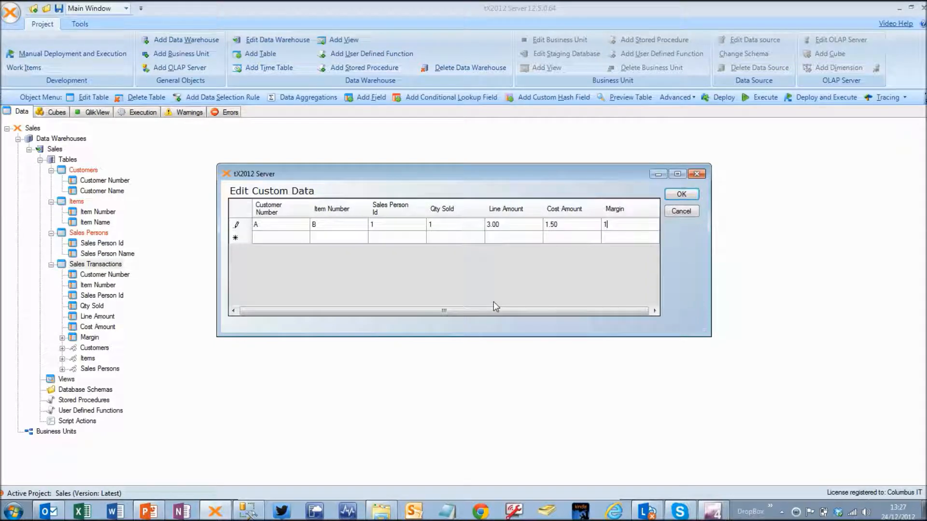
text(.50)
key(Return)
Start the second transaction row with customer number B, item number B and sales person id 2.
key(Left)
key(Left)
key(Left)
key(Left)
key(Left)
key(Left)
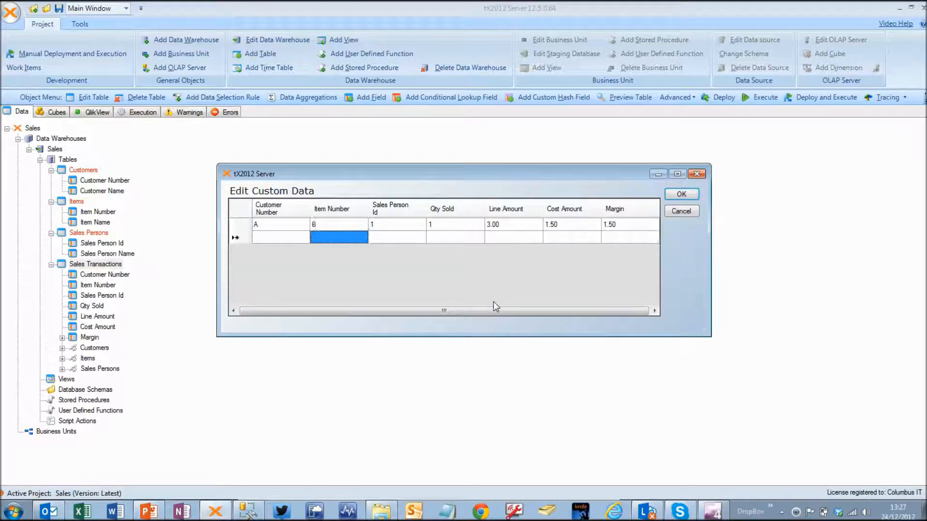
text(B)
key(Tab)
text(B)
key(Tab)
text(2)
key(Tab)
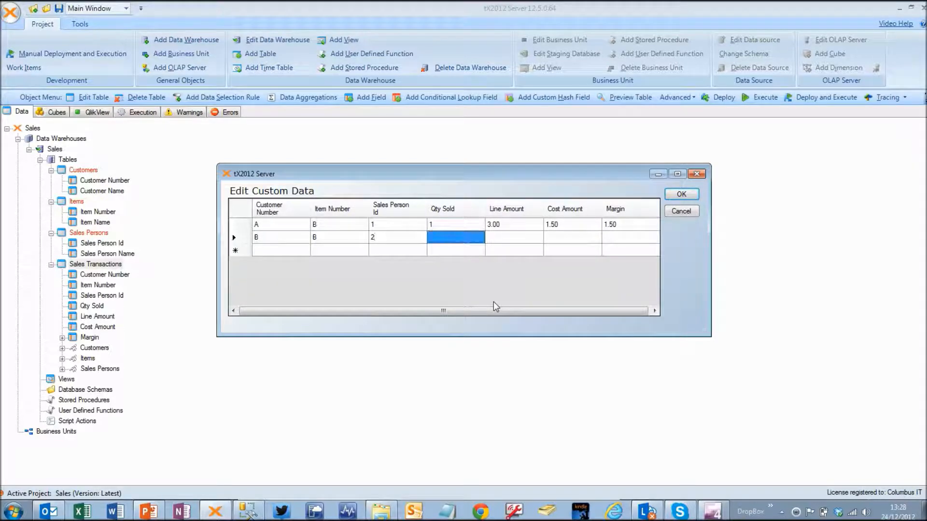
Complete the second transaction row with quantity 200, line amount 524, cost amount 200 and margin 324.
text(200)
key(Tab)
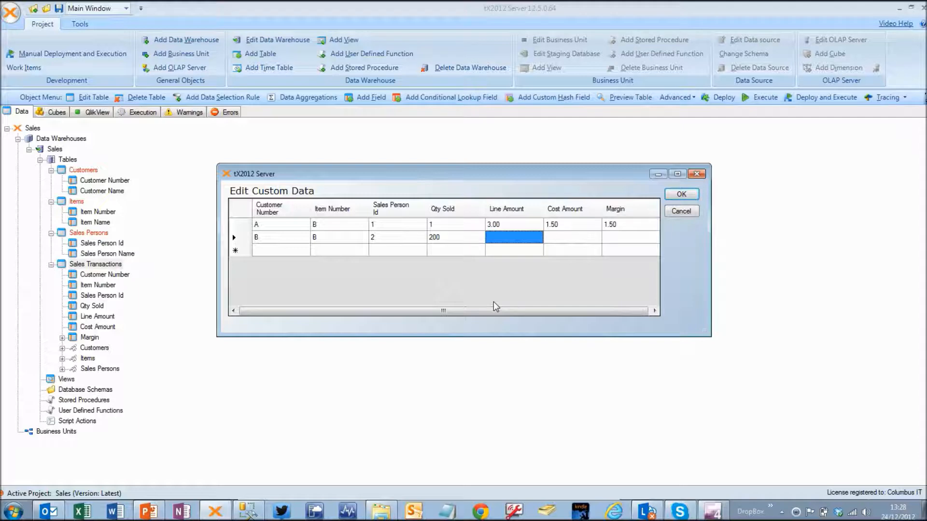
text(524)
key(Tab)
text(200)
key(Tab)
text(224)
key(Tab)
Add a third transaction row: customer A, item C, sales person 3, quantity 7, line amount 11.5, cost amount 3.5, margin 8.
text(A)
key(Tab)
text(C)
key(Tab)
text(3)
key(Tab)
text(7)
key(Tab)
text(11.5)
key(Tab)
text(3.5)
key(Tab)
text(8)
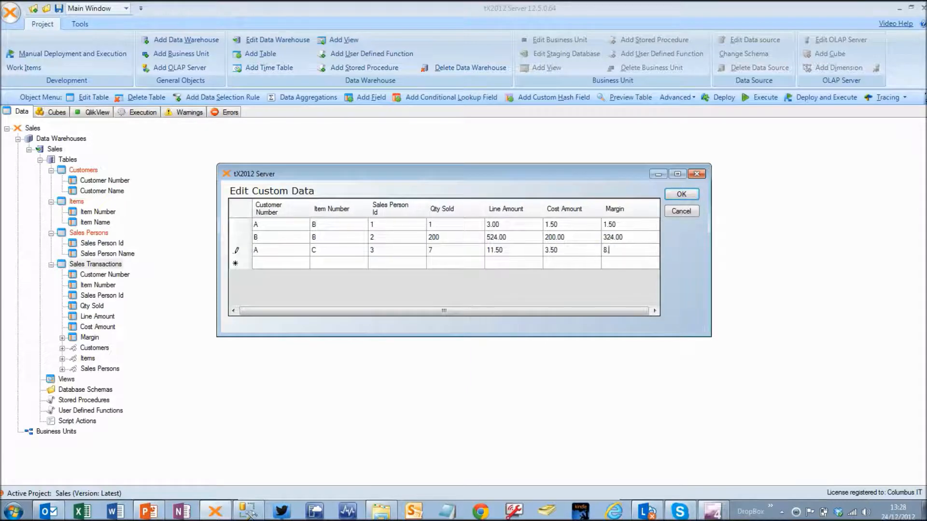
key(Tab)
Add a fourth transaction row: customer C, item A, sales person 4, quantity 5, line amount 12, cost amount 7, margin 5.
text(C)
key(Tab)
text(A)
key(Tab)
text(4)
key(Tab)
text(5)
key(Tab)
text(12)
key(Tab)
text(7)
key(Tab)
text(5)
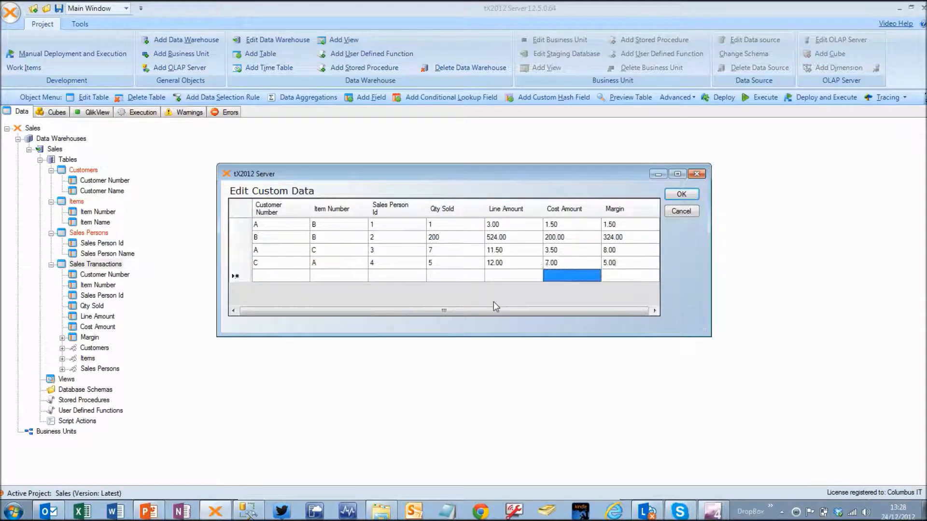
Add a fifth row (customer C, item D, sales person 2, quantity 6, line amount 54, cost 26.25, margin 27.75) and save the custom data.
text(C)
key(Tab)
text(D)
key(Tab)
text(2	6)
key(Tab)
text(54)
key(Tab)
text(26.25)
key(Tab)
text(27.75)
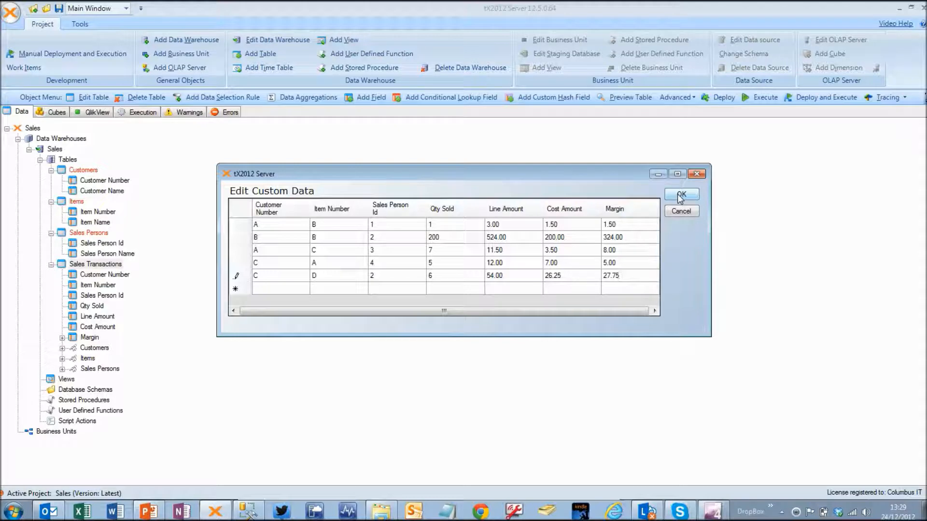
click(680, 196)
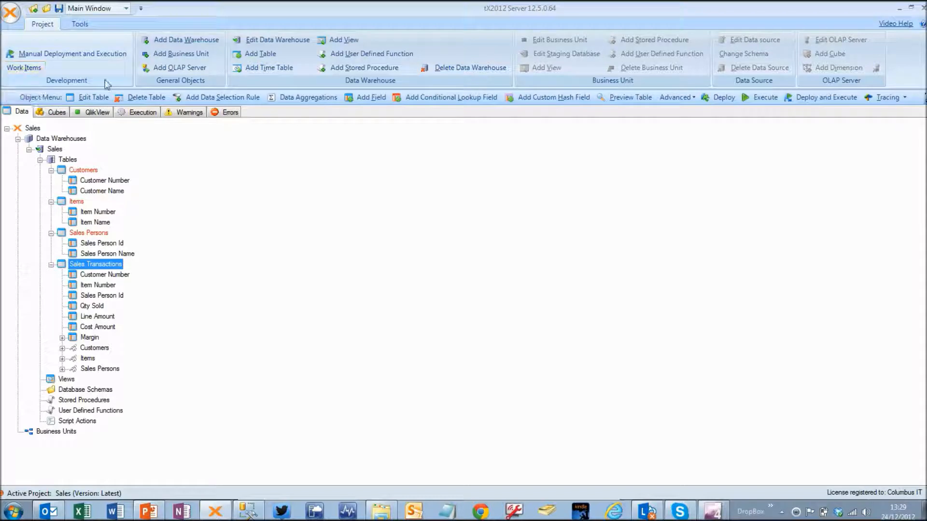
Deploy and execute the whole project manually, and close the deployment dialog when the run finishes.
click(66, 55)
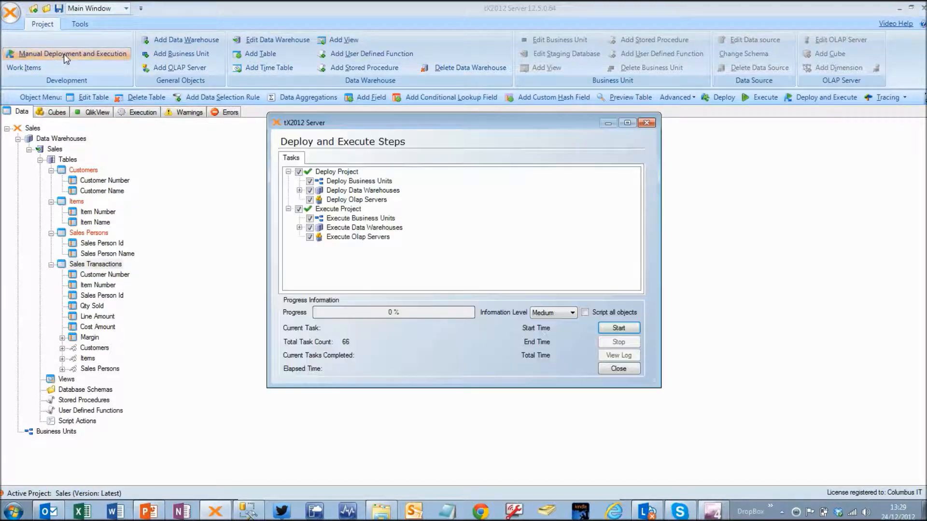
click(635, 328)
click(569, 338)
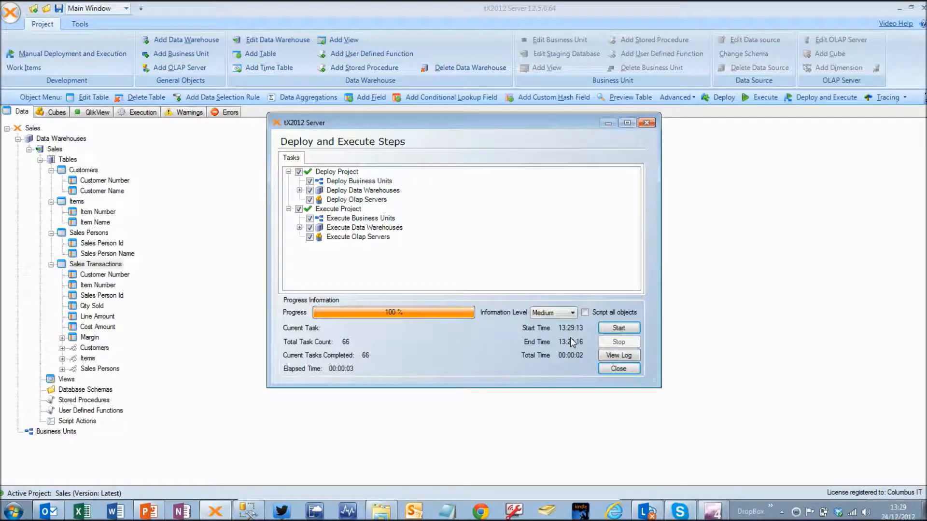
click(618, 369)
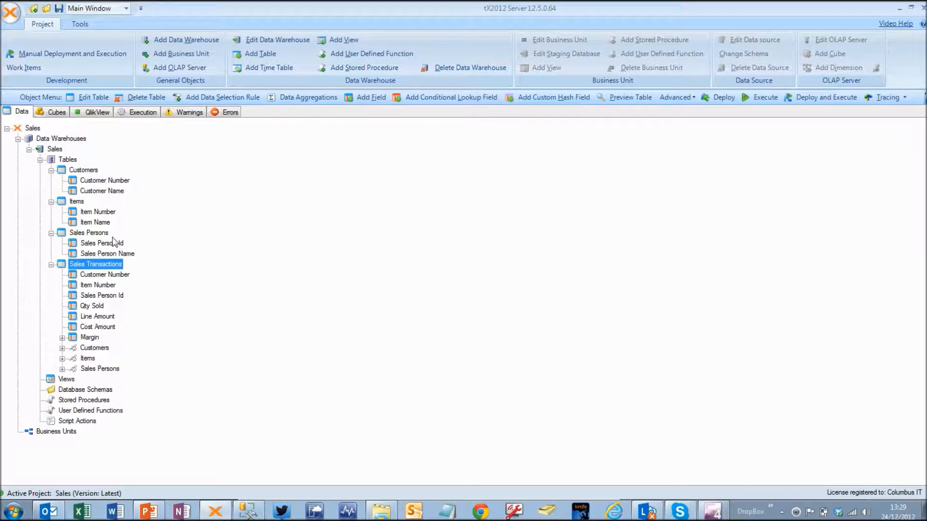
Preview the Sales Persons table's loaded data and close the preview.
right_click(94, 234)
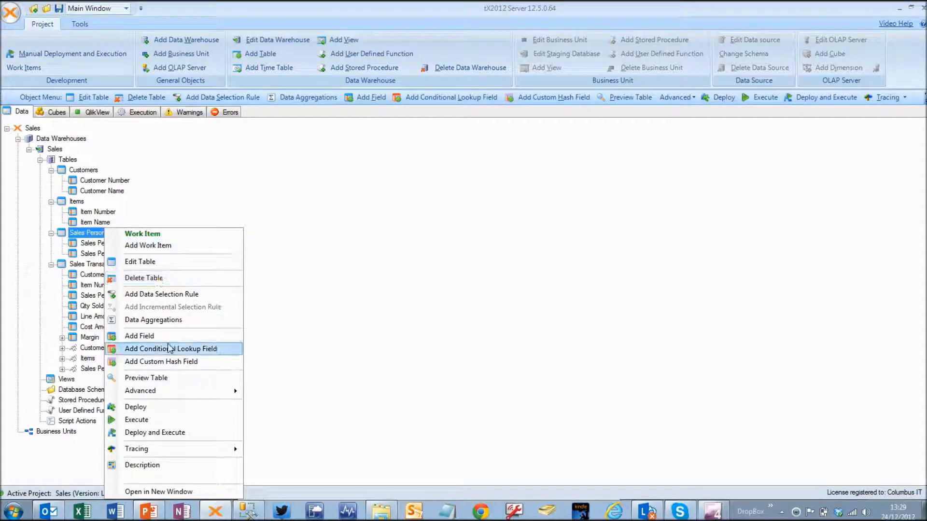
click(157, 378)
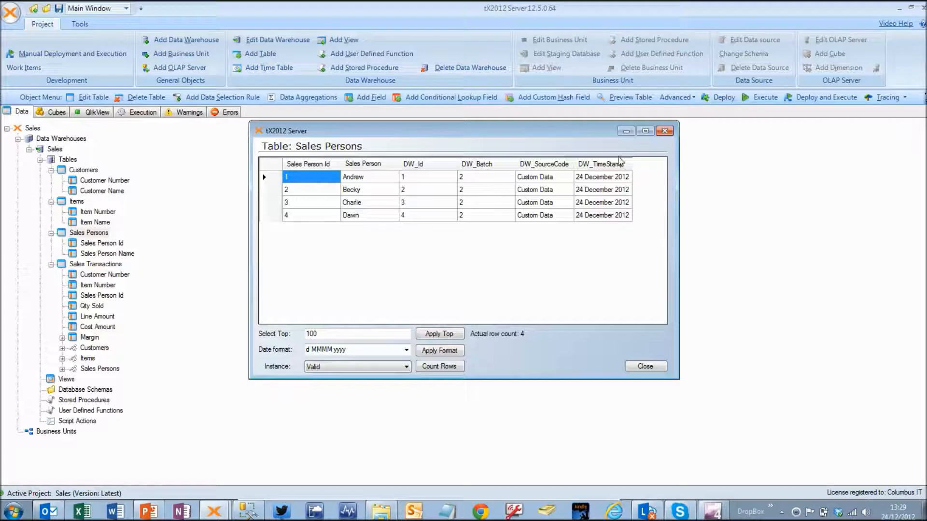
click(665, 131)
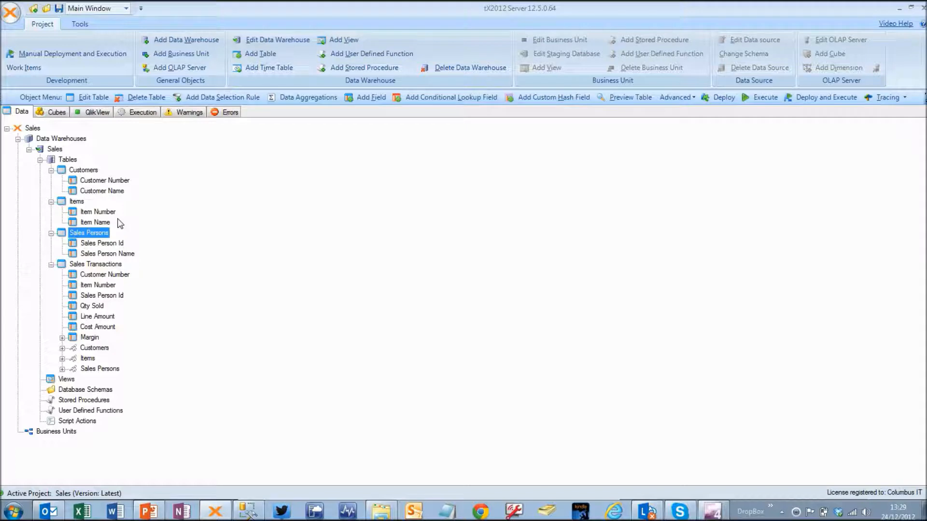
Open the data warehouse window for the OLAP server, place it beside the cubes tree and enlarge it to show all tables.
click(56, 112)
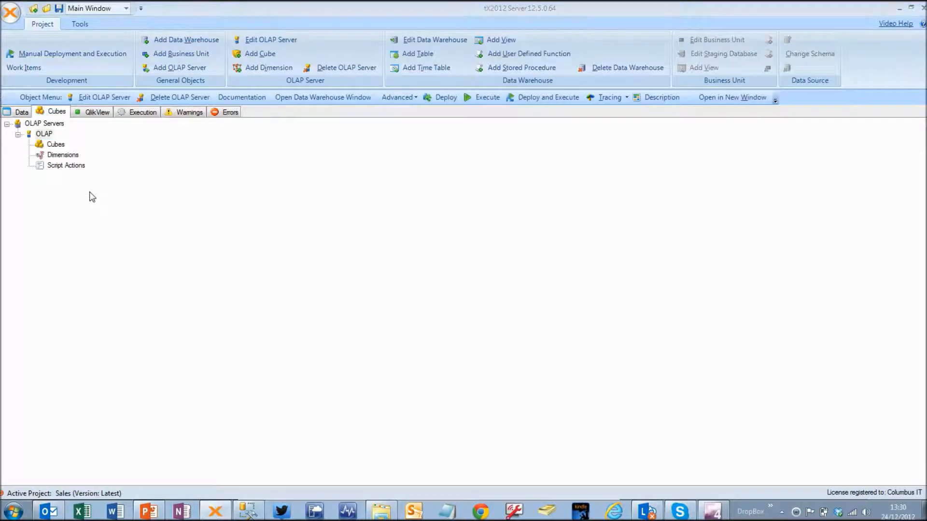
right_click(44, 136)
click(100, 216)
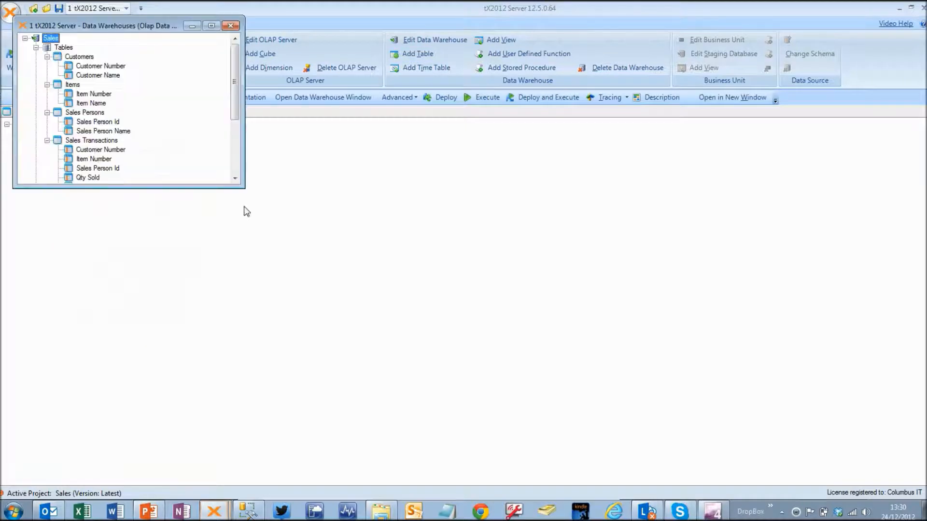
drag(156, 29, 437, 139)
drag(433, 297, 432, 420)
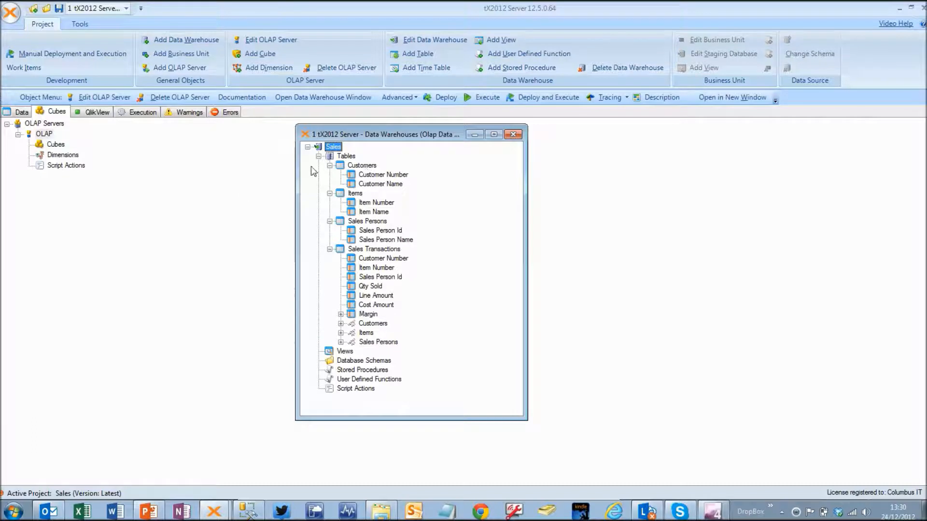
Add a Customers dimension from the Customers table, with Customer Number as its key level.
drag(361, 166, 66, 157)
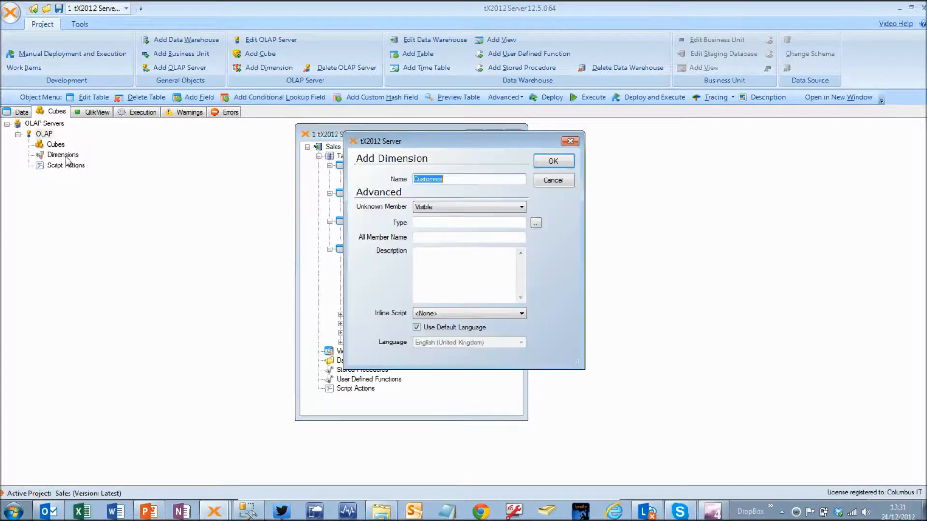
click(556, 163)
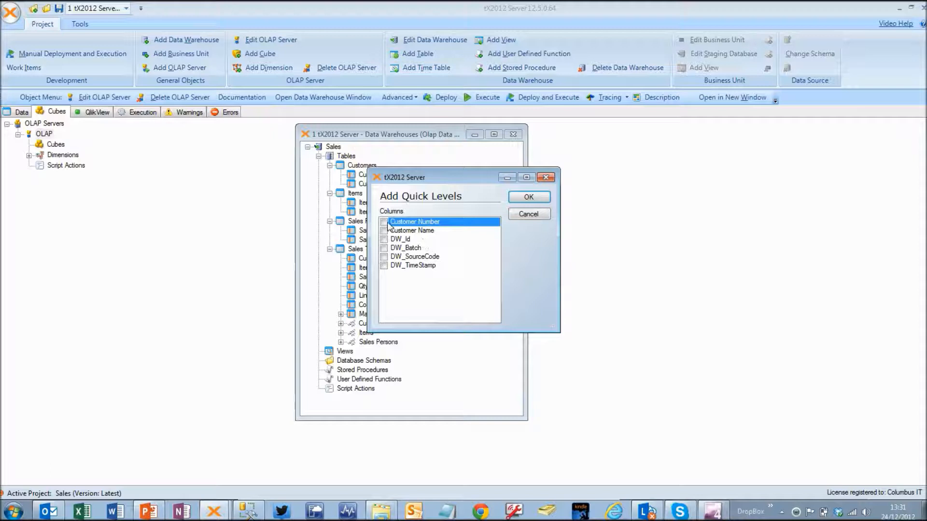
click(384, 223)
click(524, 200)
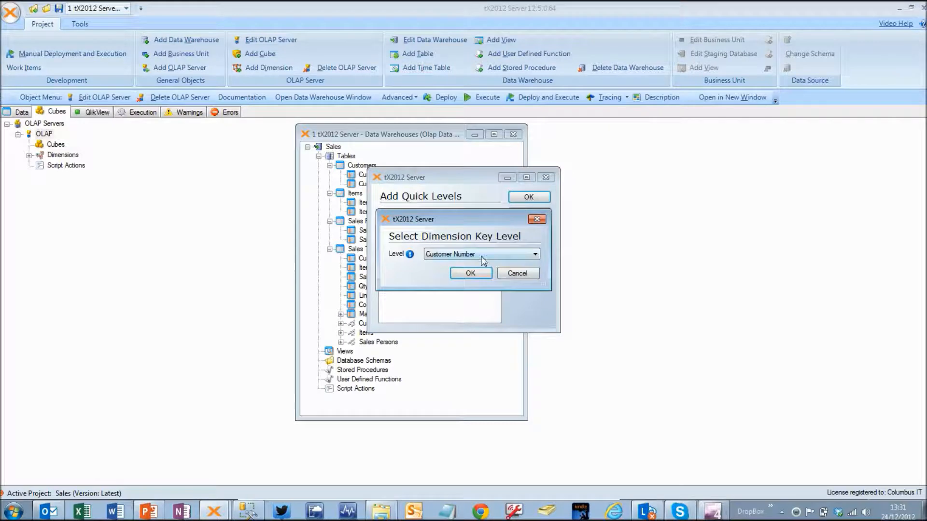
click(468, 274)
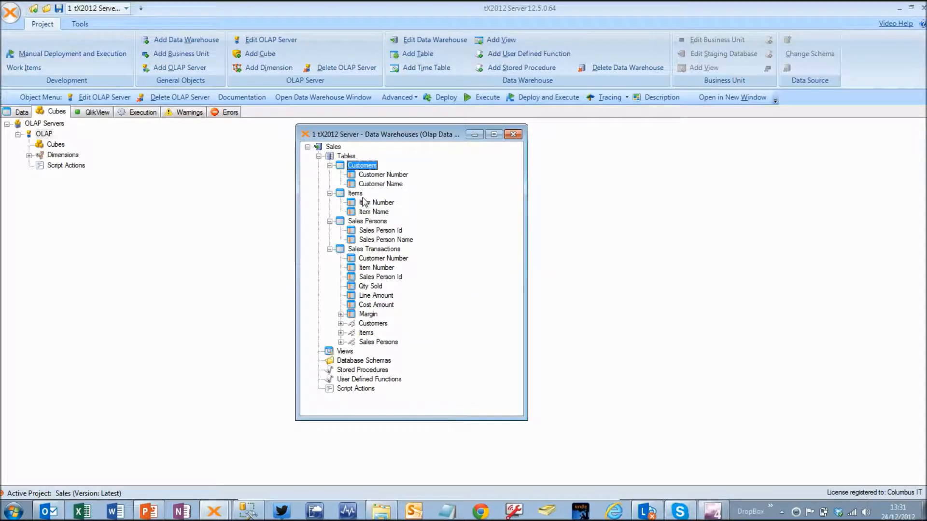
Add an Items dimension from the Items table with Item Number and Item Name levels, using Item Number as the key level.
drag(361, 194, 54, 161)
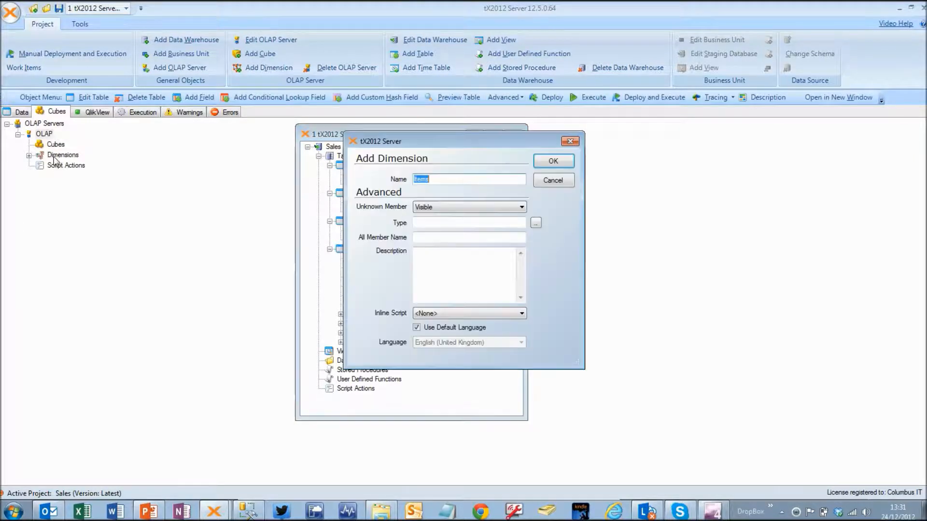
click(551, 160)
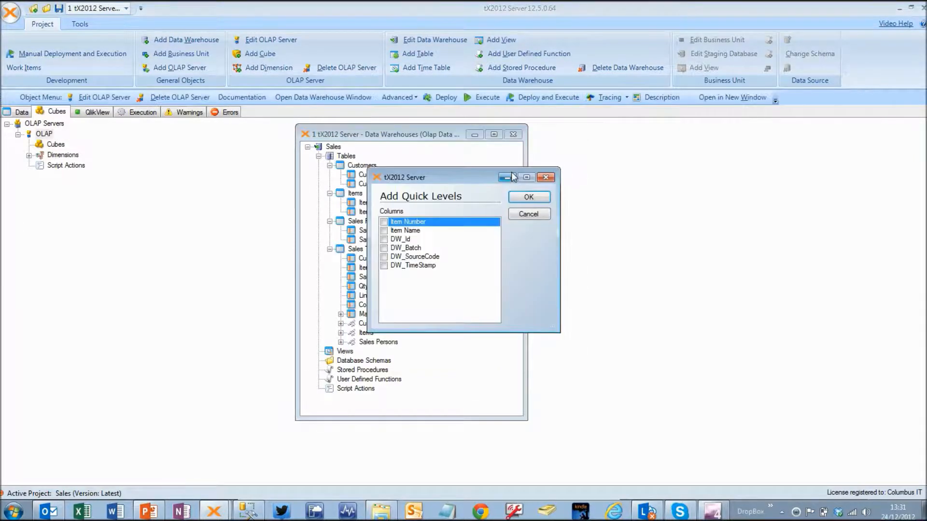
click(384, 230)
click(524, 201)
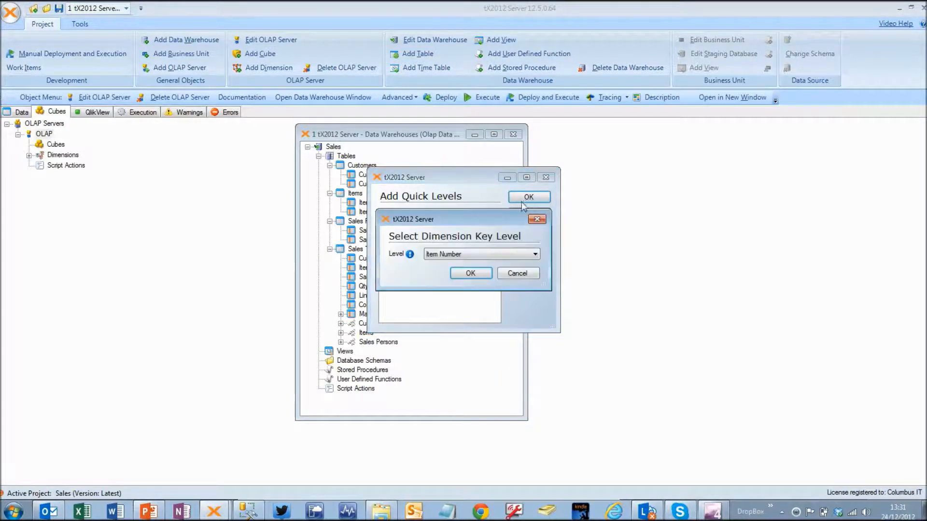
click(472, 274)
Add a Sales Persons dimension with Sales Person Id and Sales Person Name levels, and expand the list of OLAP dimensions.
drag(372, 223, 70, 157)
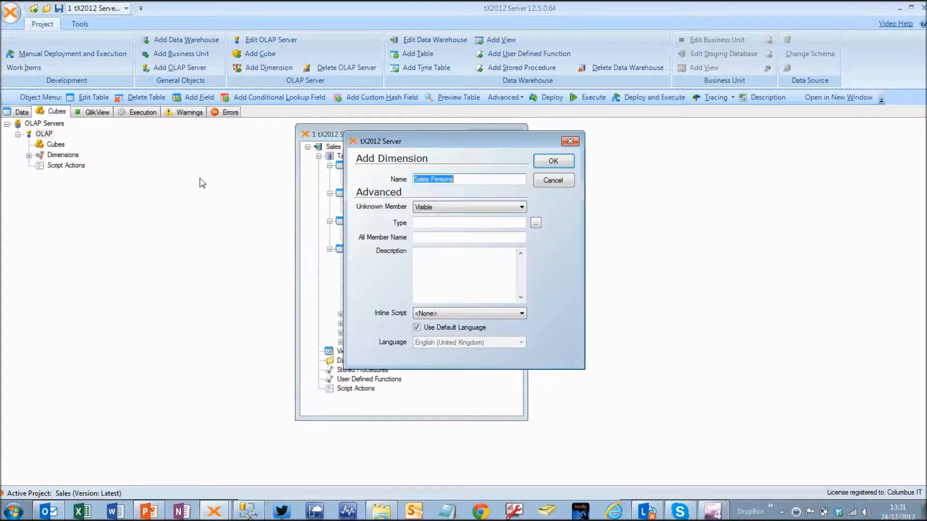
click(552, 162)
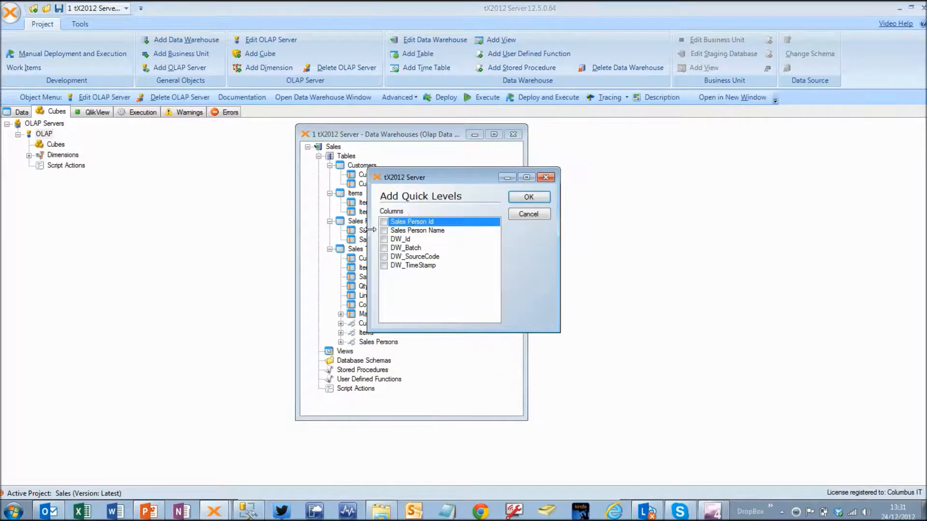
click(384, 221)
click(384, 230)
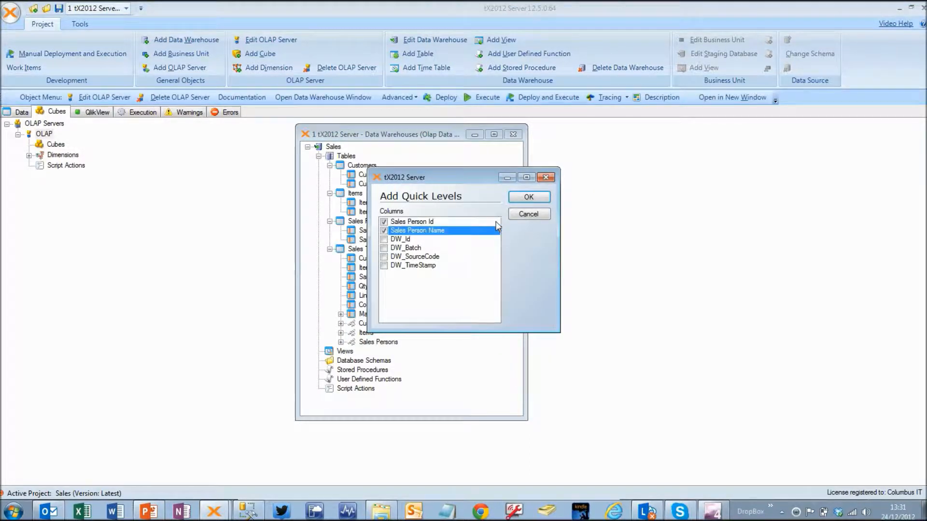
click(519, 198)
click(467, 272)
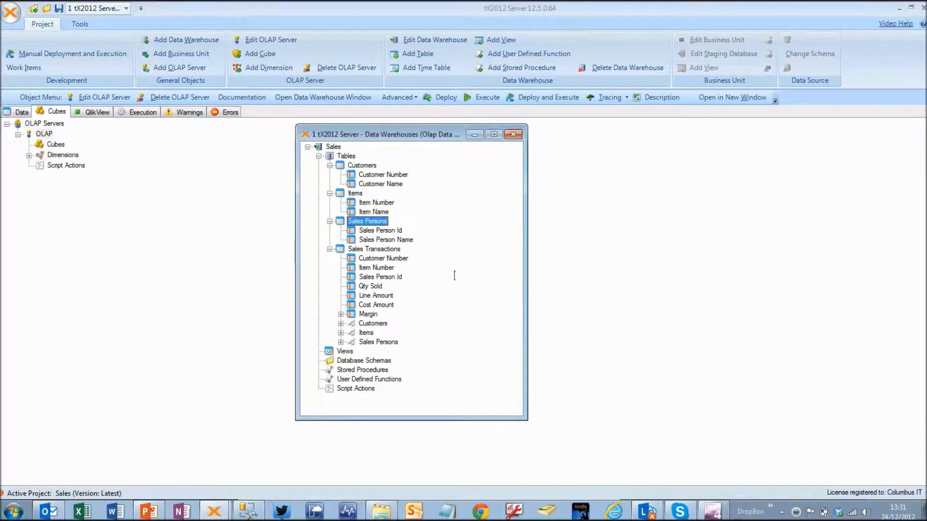
click(29, 155)
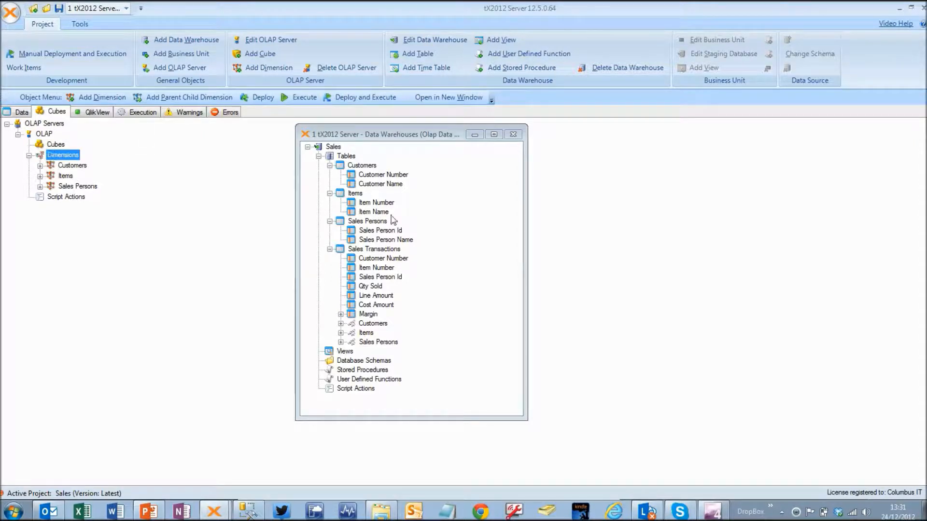
Create a cube from the Sales Transactions table and add a Qty Sold measure that sums the Qty Sold field.
drag(390, 252, 55, 146)
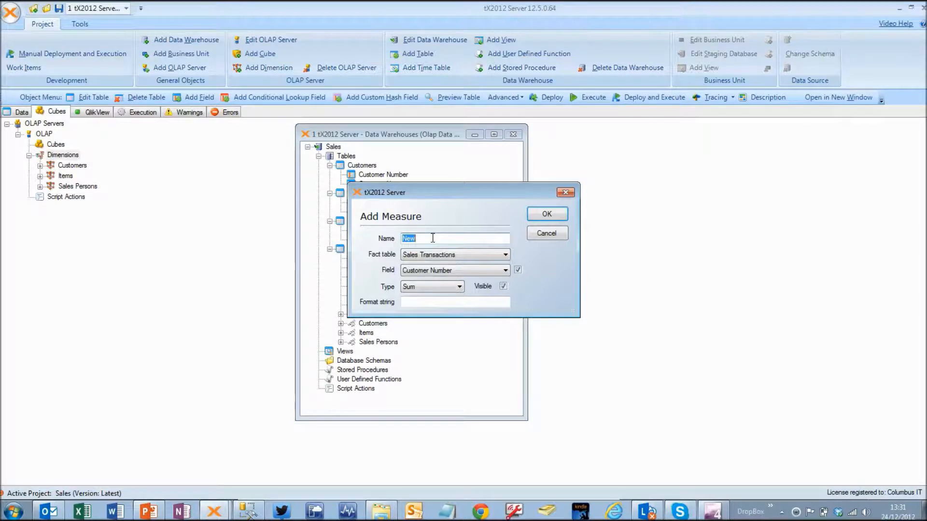
text(Qty Sold)
click(424, 274)
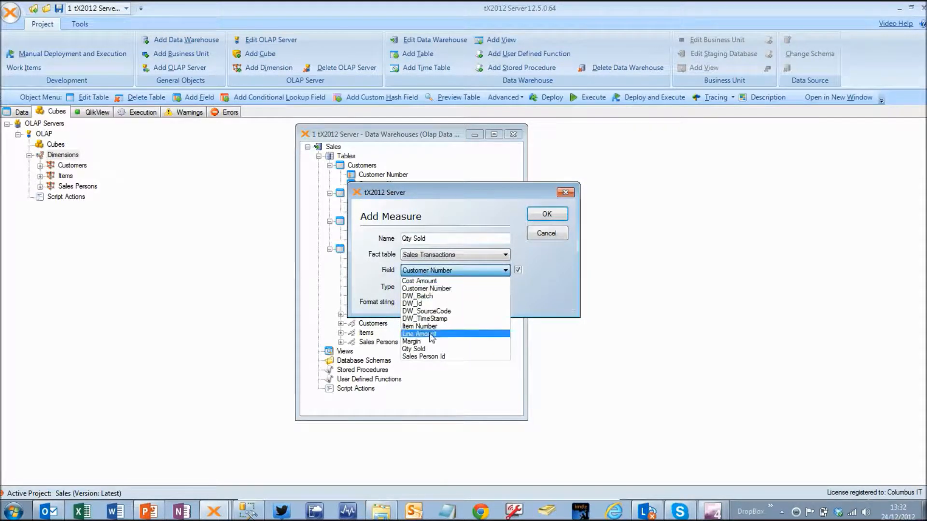
click(429, 349)
click(545, 217)
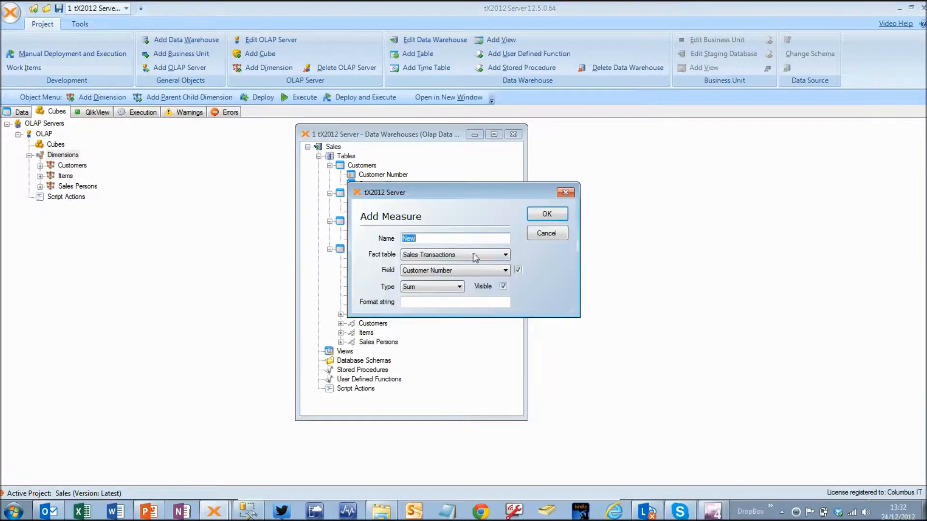
Add a Turnover measure to the cube that sums the Line Amount field of Sales Transactions.
text(Tur)
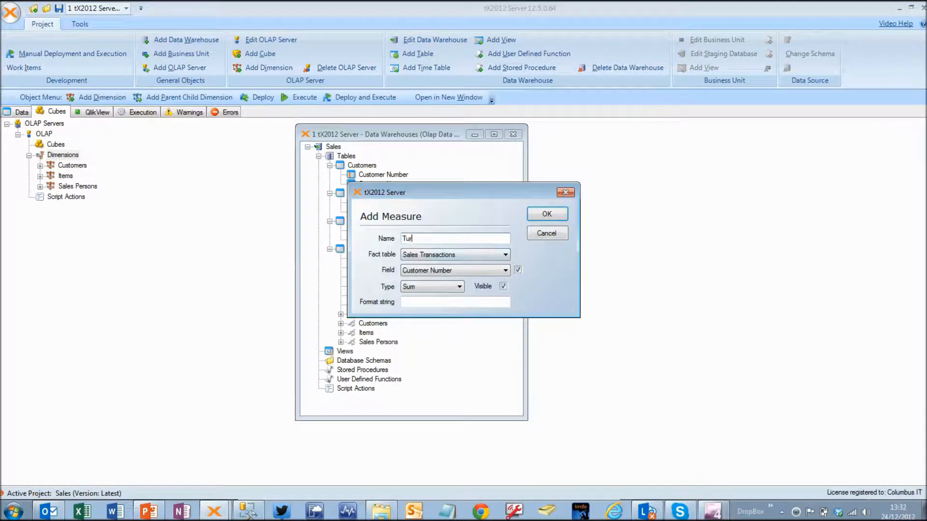
text(nover)
key(Tab)
key(Tab)
click(415, 273)
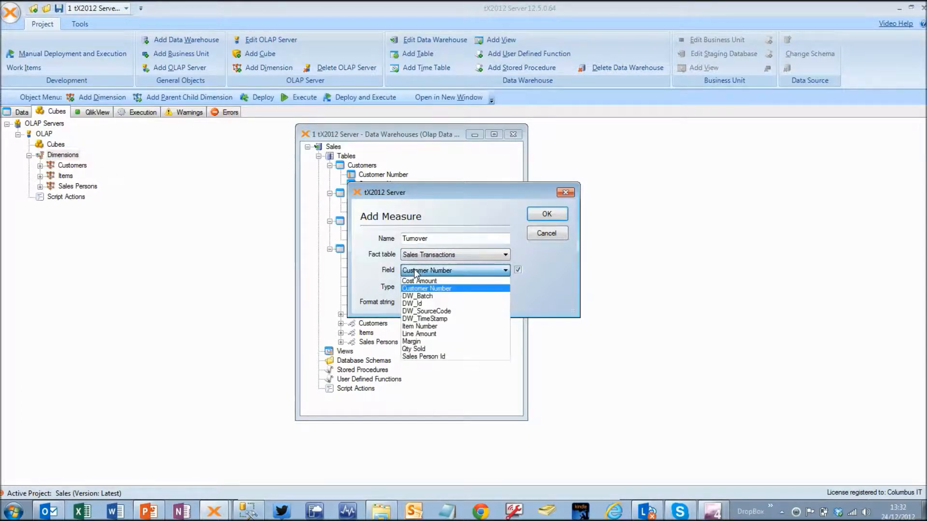
click(427, 334)
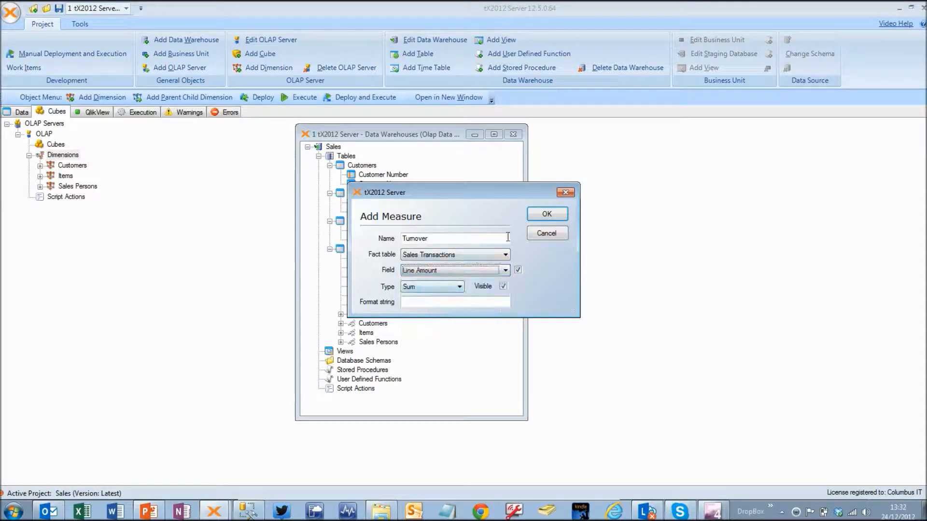
click(502, 267)
click(505, 269)
click(456, 287)
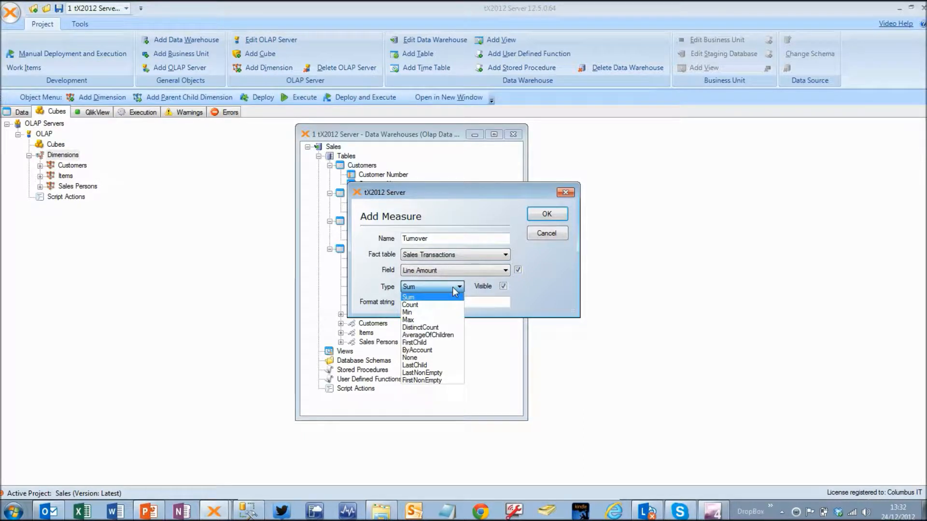
click(543, 253)
click(547, 217)
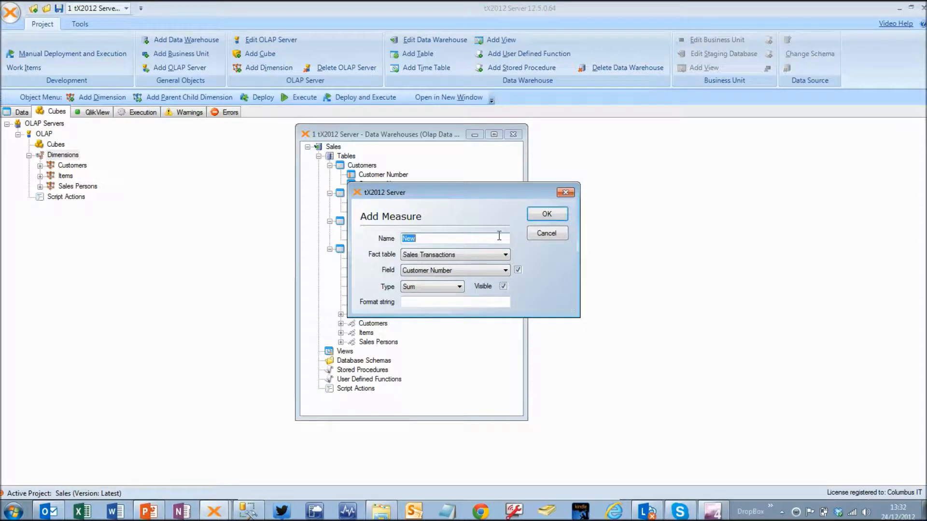
Add a Cost Amount measure to the cube that sums the Cost Amount field of Sales Transactions.
text(Cost C)
key(BackSpace)
text(Amount)
click(502, 271)
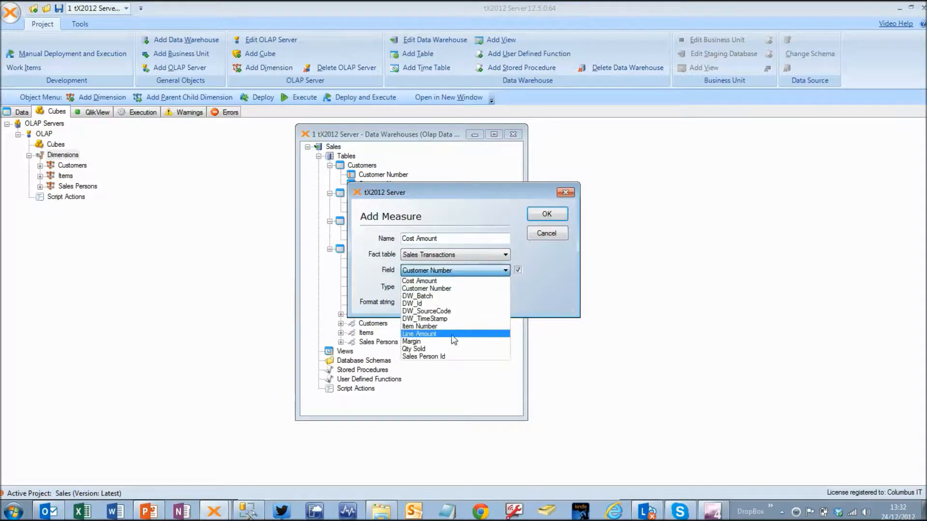
click(455, 283)
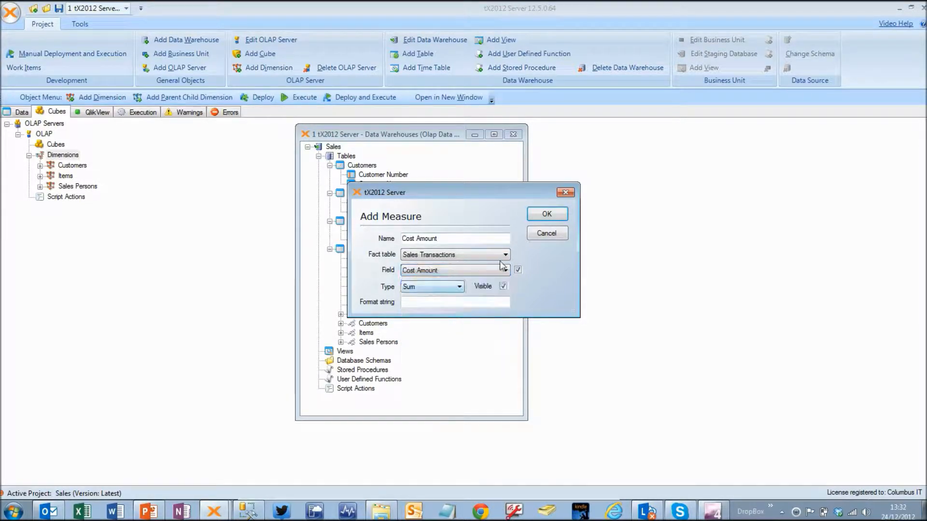
click(546, 213)
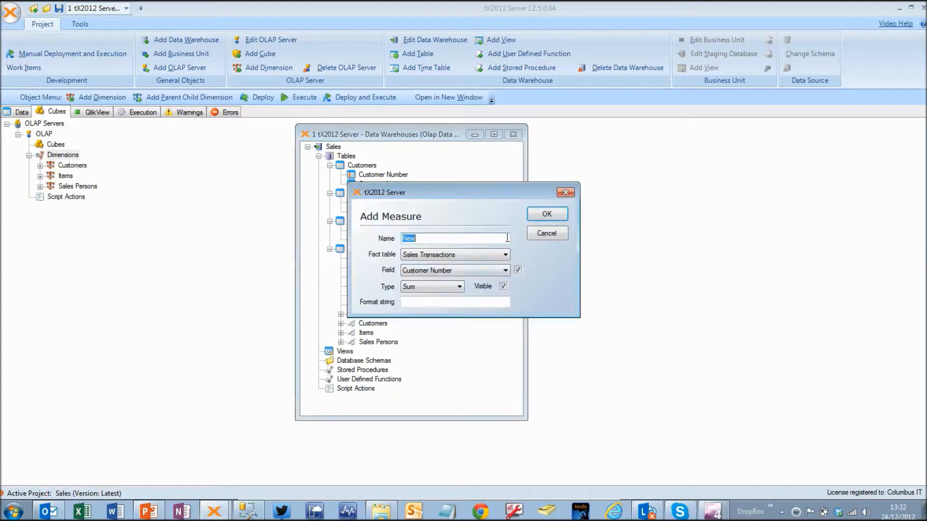
Add a Margin measure that sums the Margin field, and finish adding measures to the cube.
text(Margin)
click(503, 271)
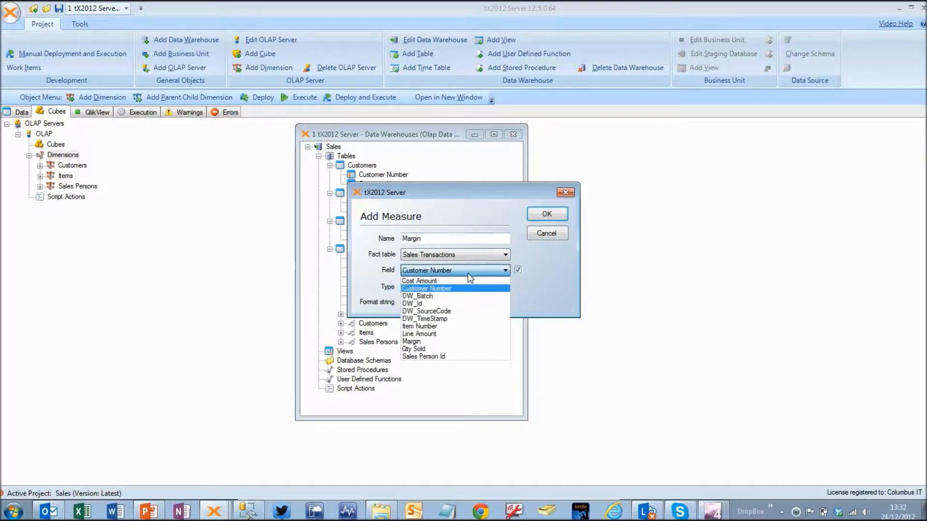
click(436, 342)
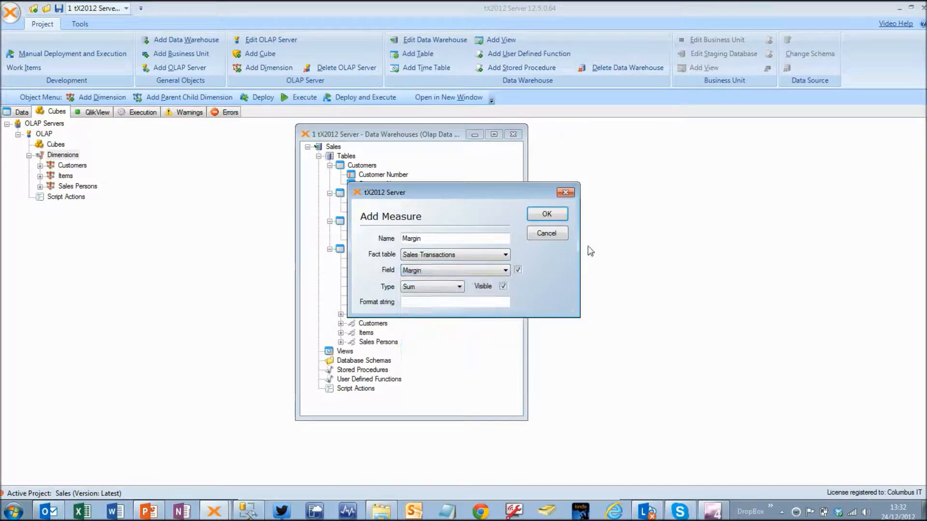
click(550, 216)
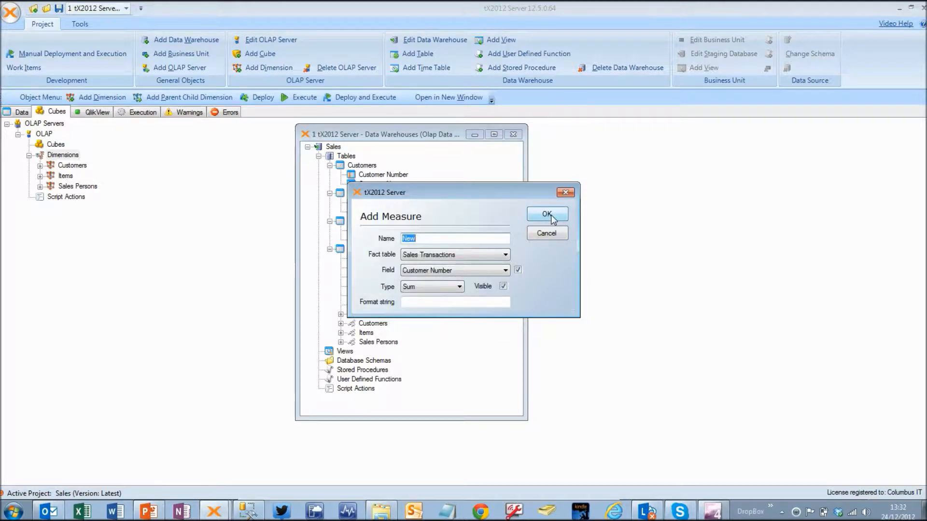
click(546, 233)
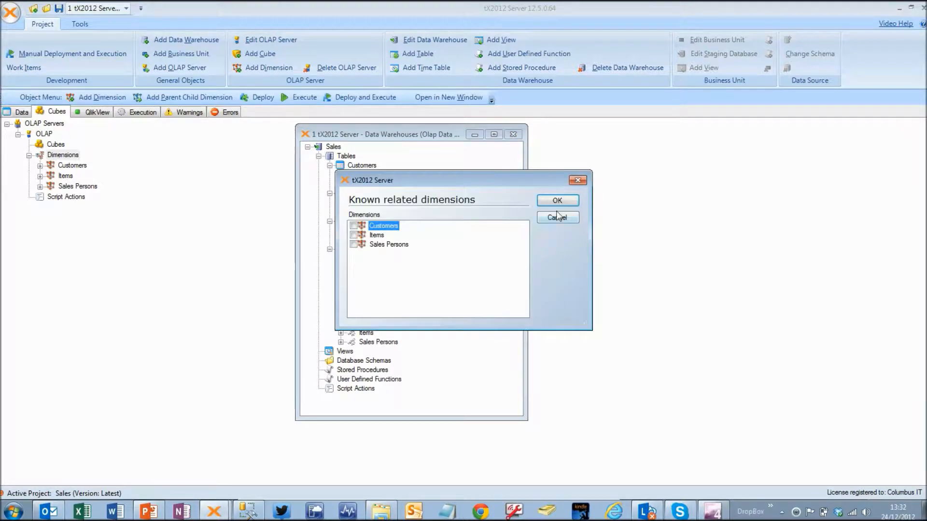
Attach the related Customers, Items and Sales Persons dimensions to the cube and close the separate data warehouse window.
click(354, 226)
click(353, 235)
click(353, 244)
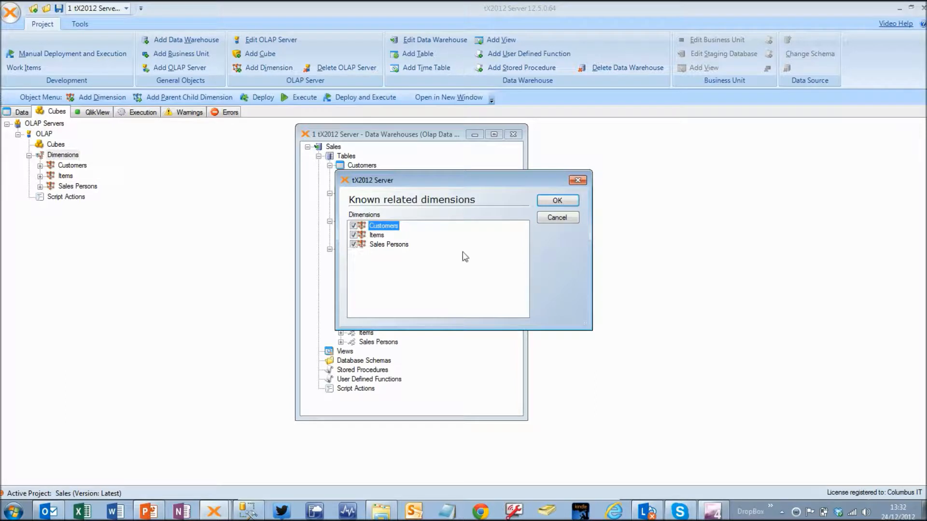
click(557, 201)
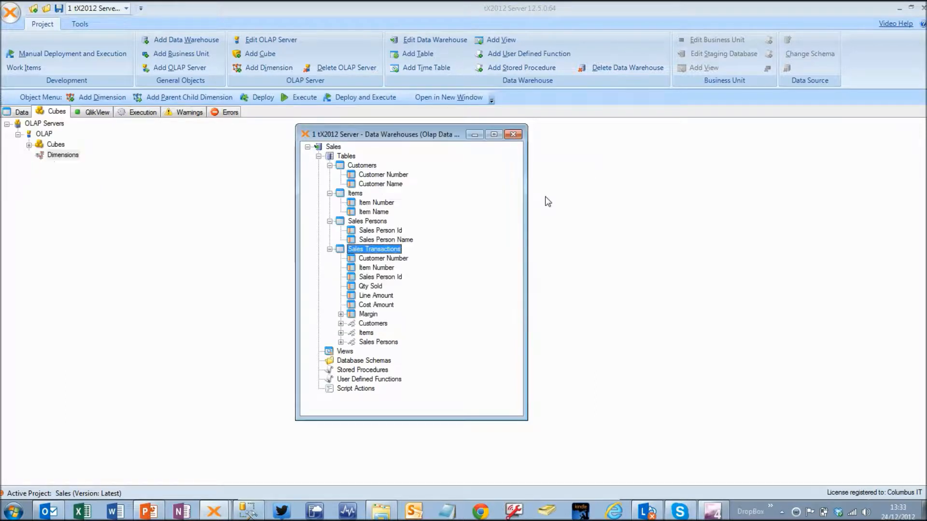
click(513, 135)
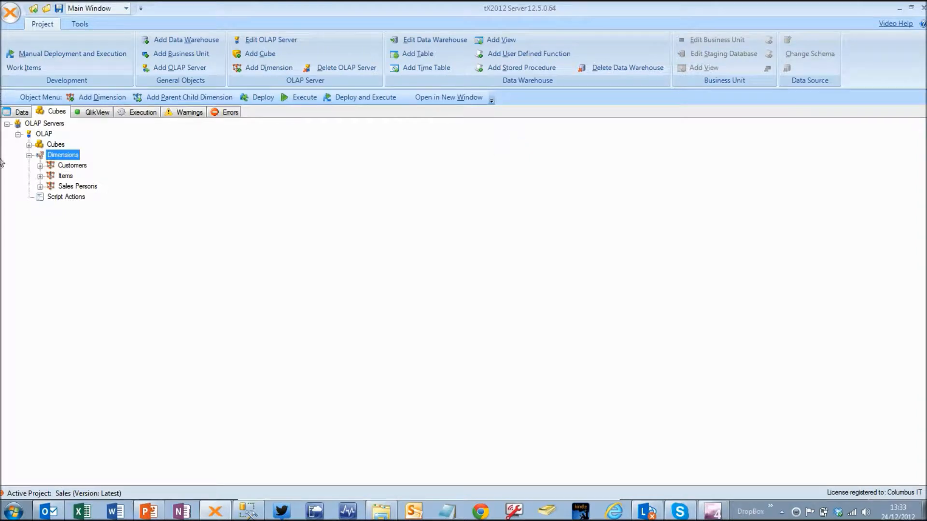
Deploy and execute the whole project, including data warehouses and OLAP servers, with an empty version note.
click(21, 112)
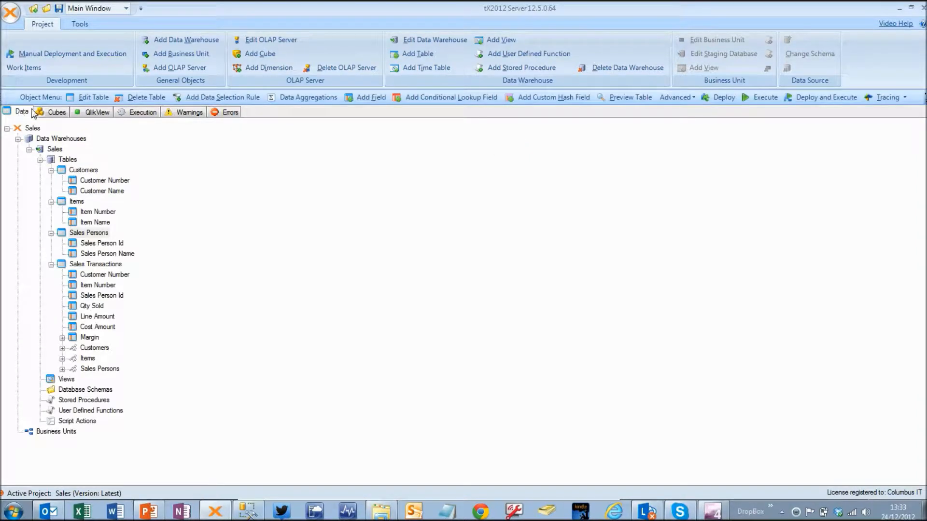
click(55, 112)
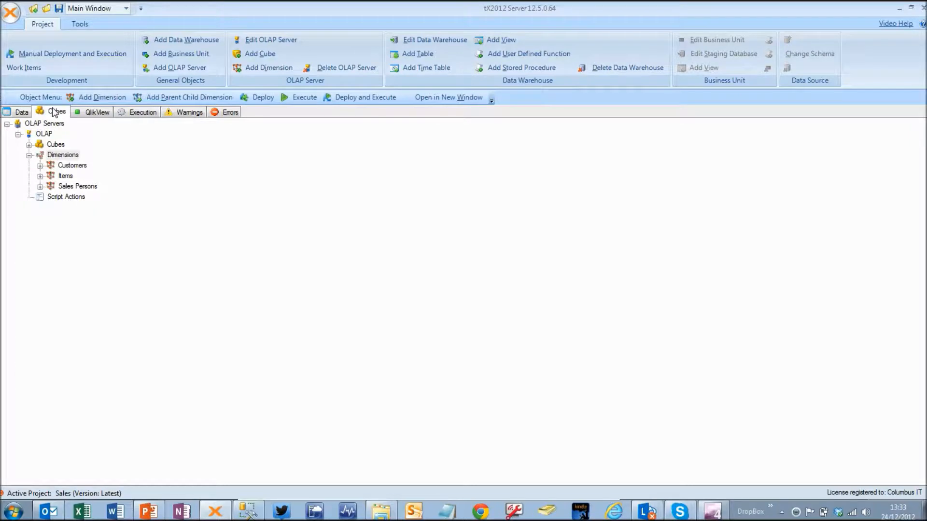
click(53, 53)
click(621, 328)
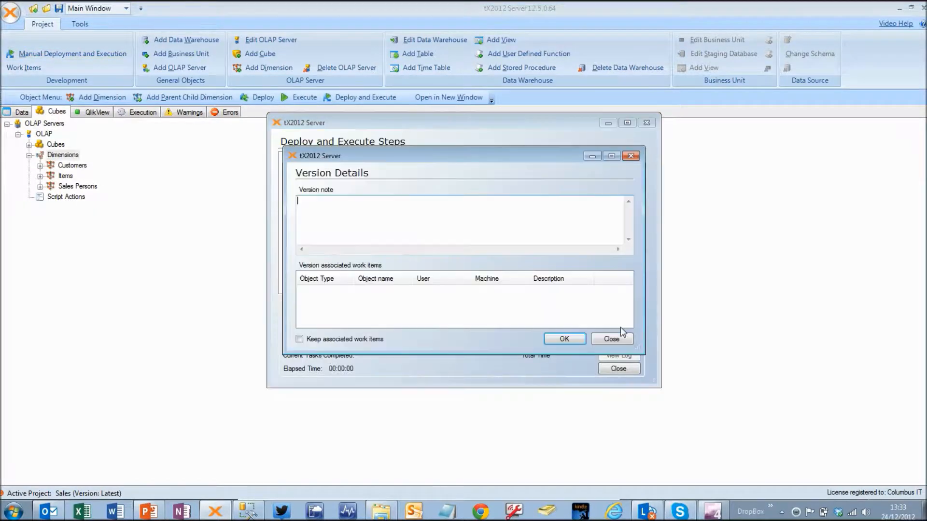
click(574, 342)
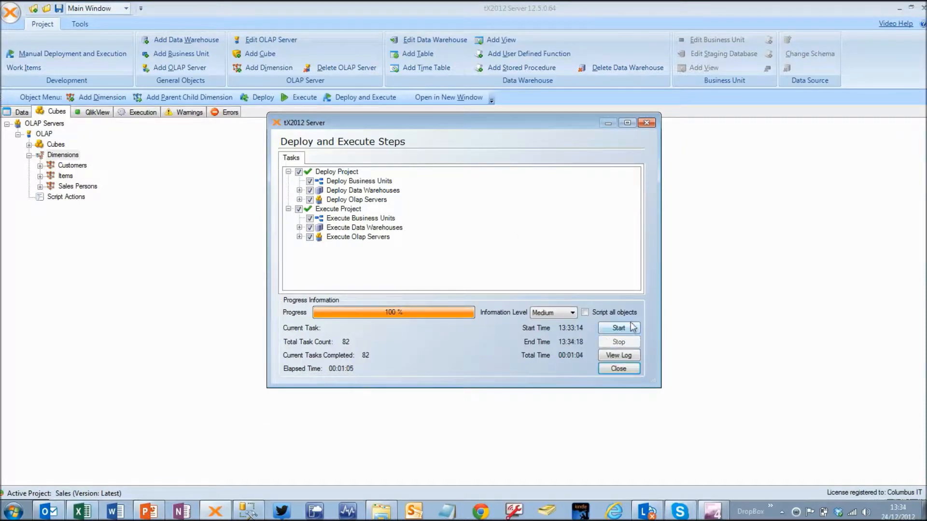
click(617, 369)
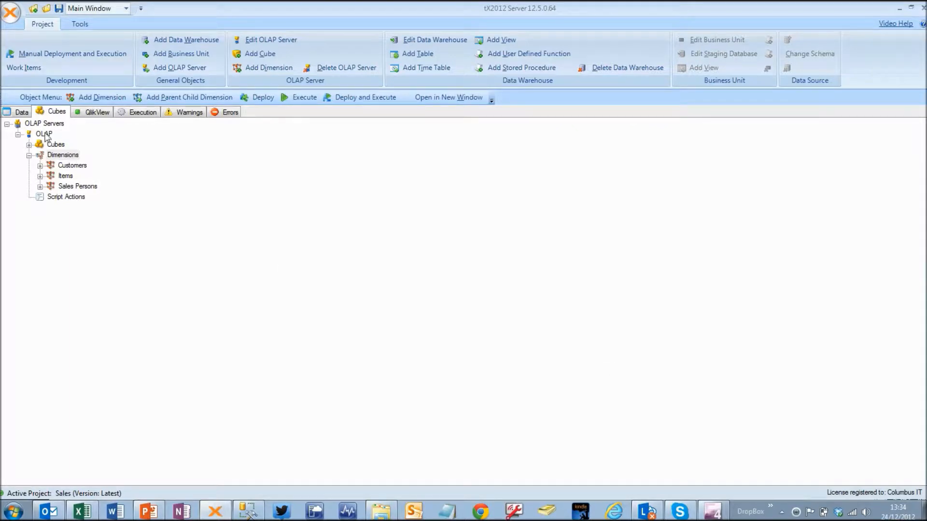
Examine the measures of the Sales Transactions cube and compare them with the data warehouse tables.
click(29, 144)
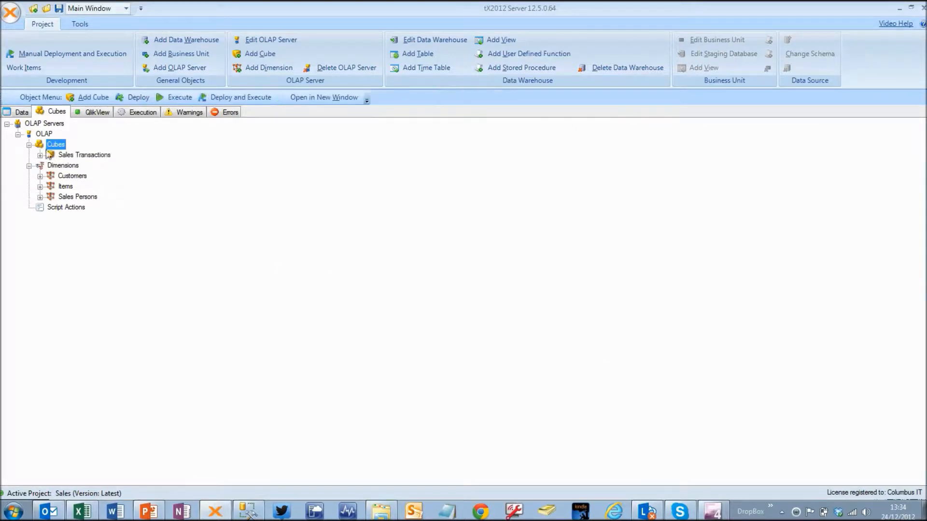
double_click(82, 155)
click(57, 166)
click(51, 166)
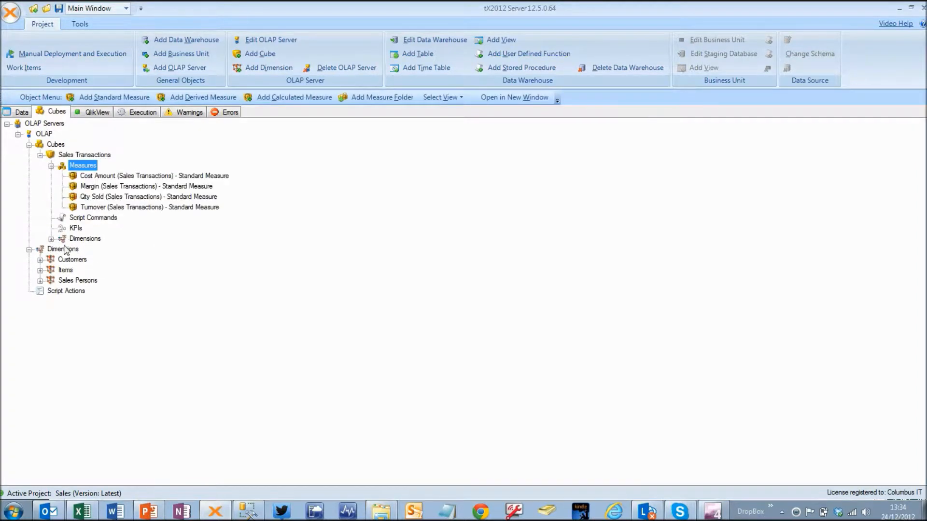
click(22, 114)
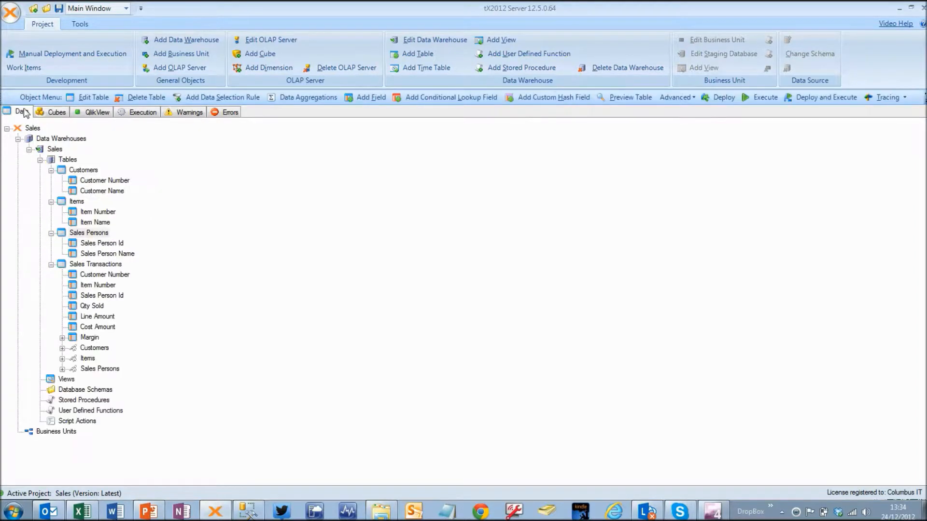
click(56, 114)
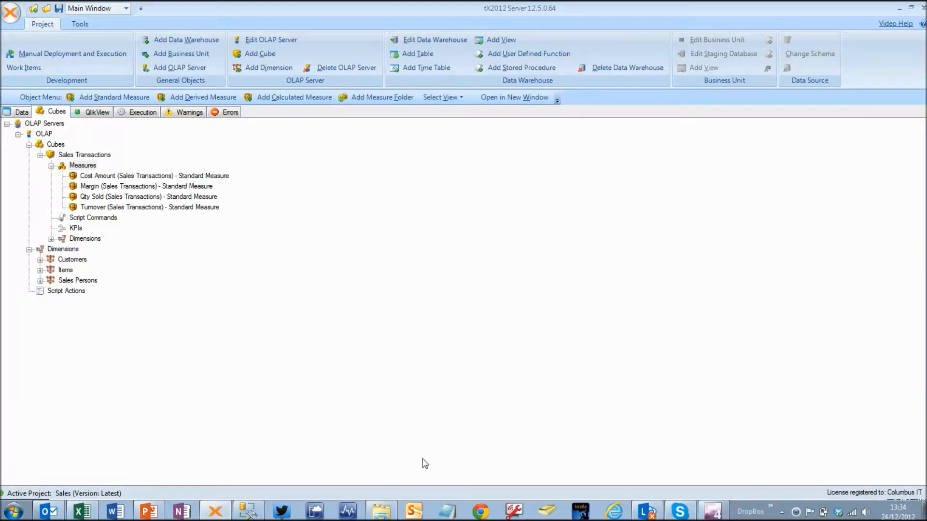
Switch to Excel, maximize the blank workbook and select cell A1 of Sheet1.
click(82, 510)
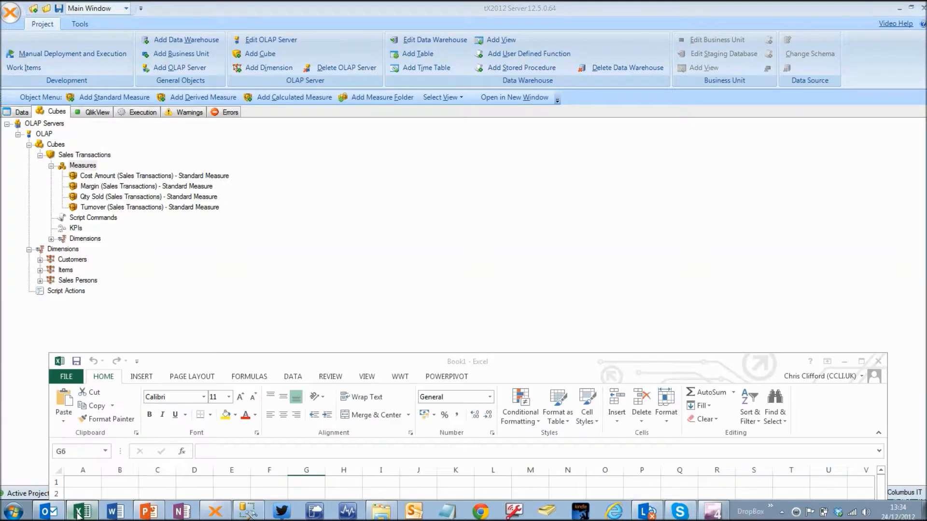
click(861, 361)
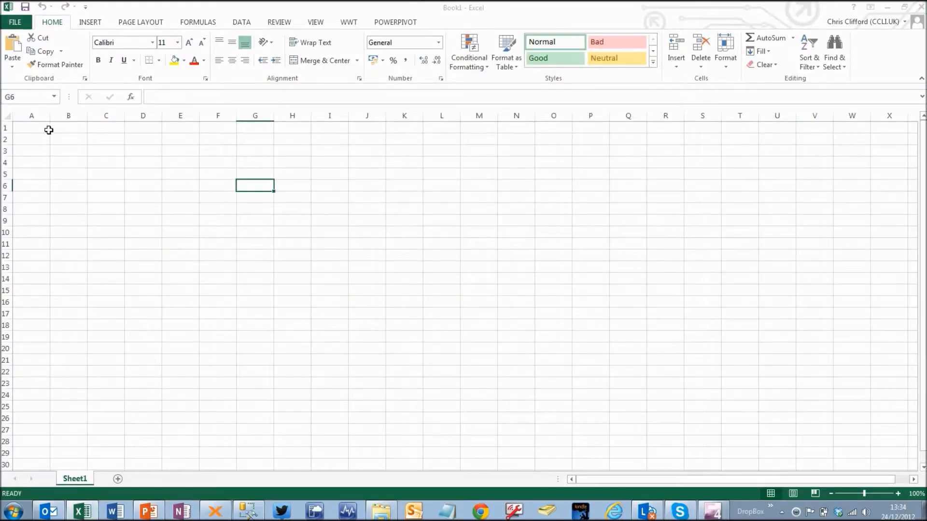
click(31, 126)
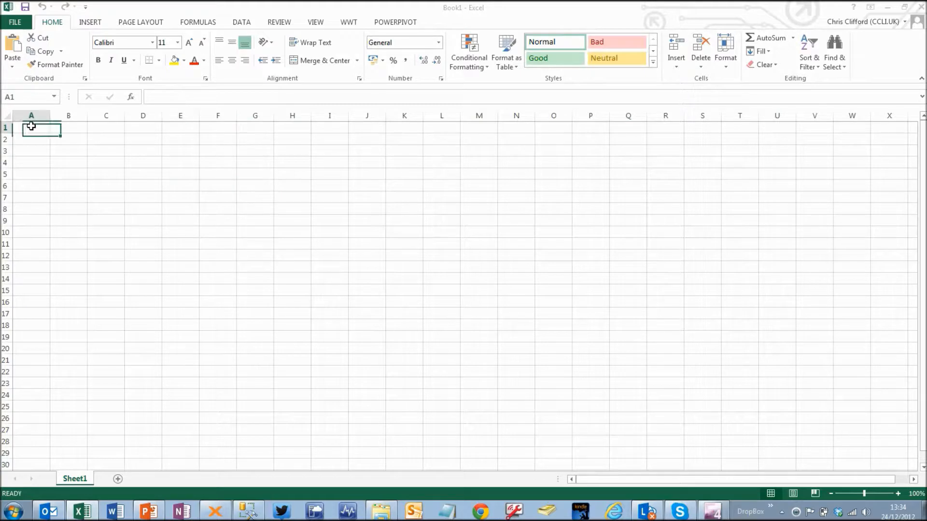
Start an external data connection to the server "." using Windows Authentication.
click(231, 24)
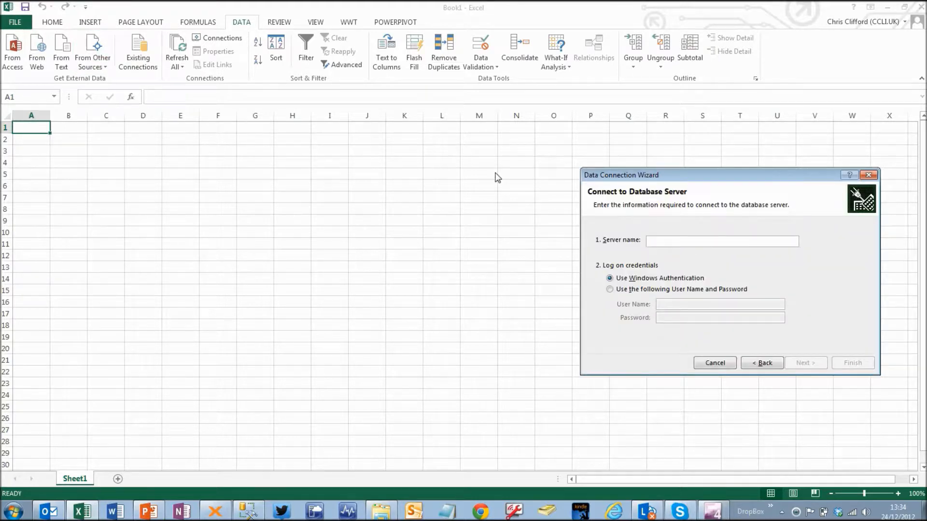
text(.)
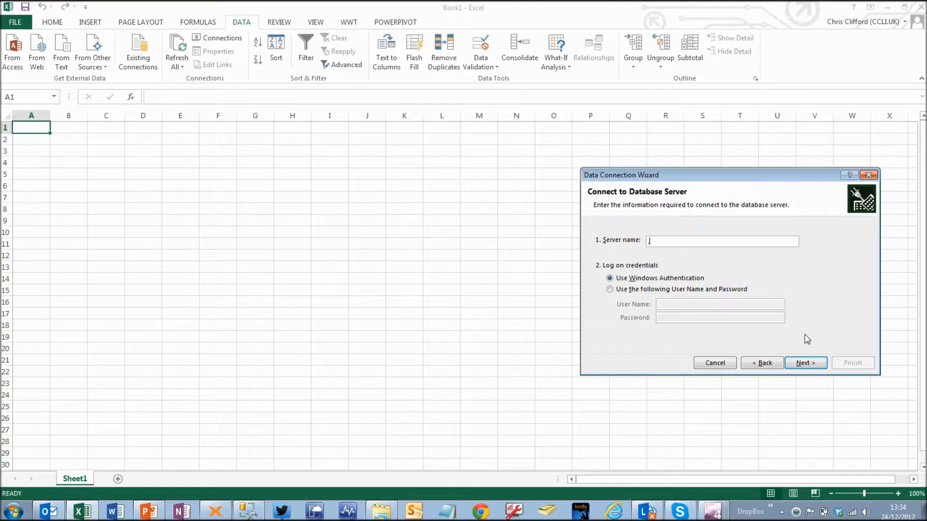
click(797, 361)
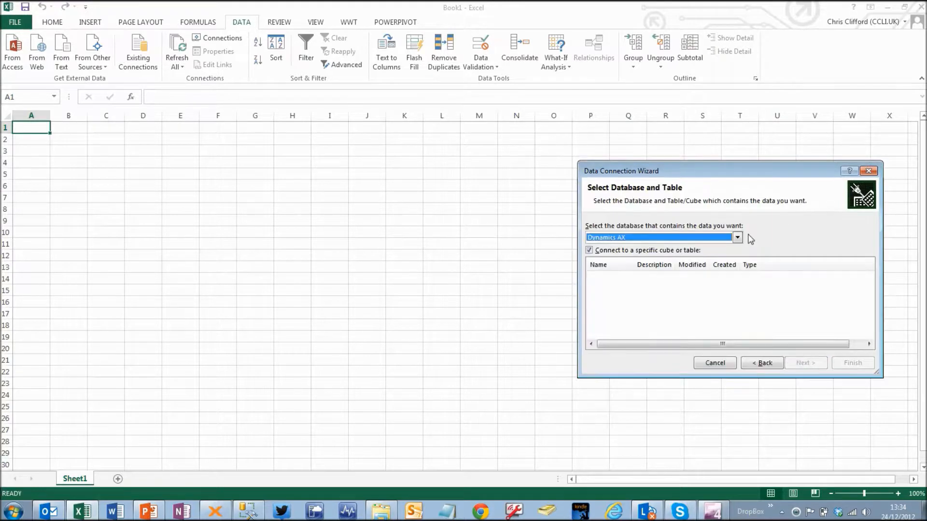
Connect to the Sales Transactions cube in the SalesPrototype database and import it as a PivotTable report at cell A1.
click(738, 238)
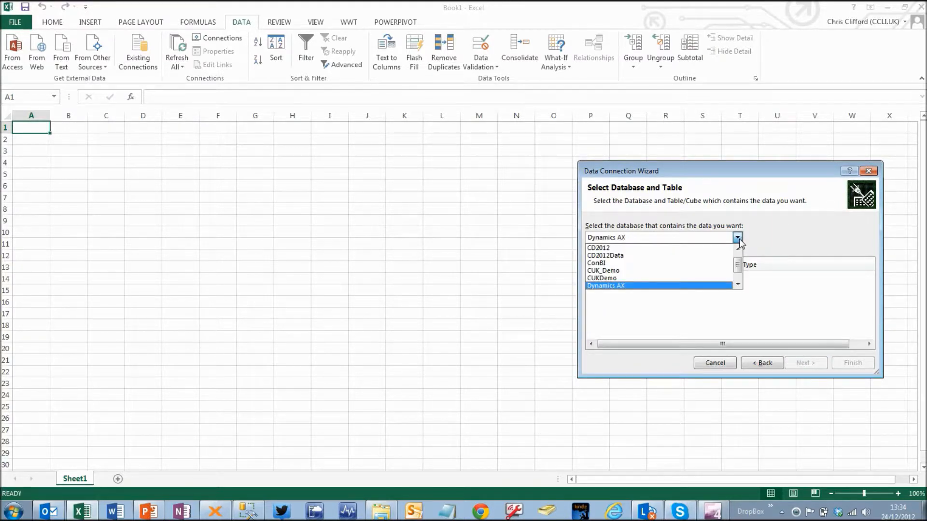
drag(738, 265, 737, 280)
click(722, 286)
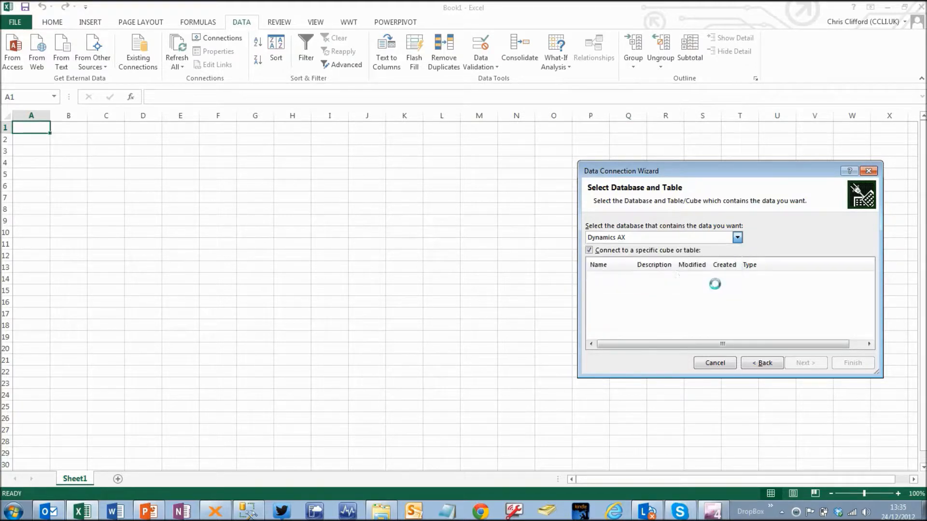
click(624, 278)
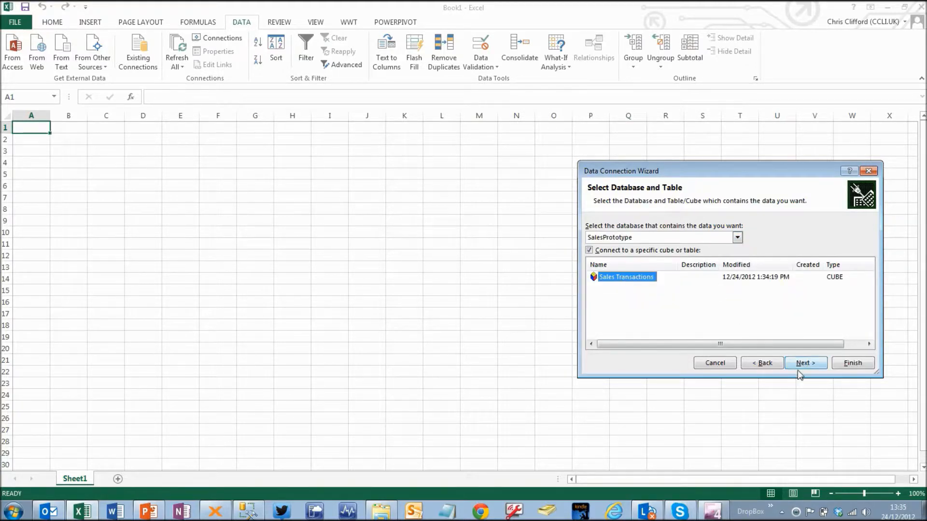
click(841, 365)
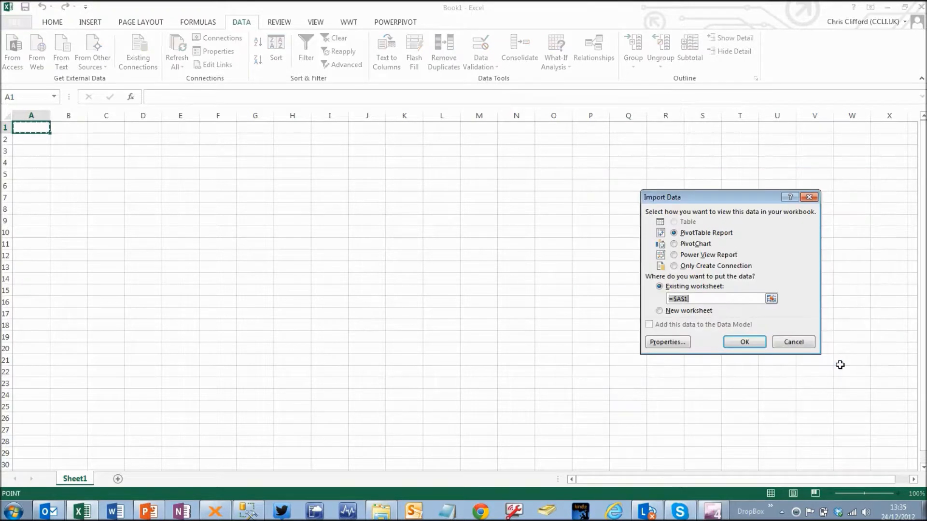
click(757, 344)
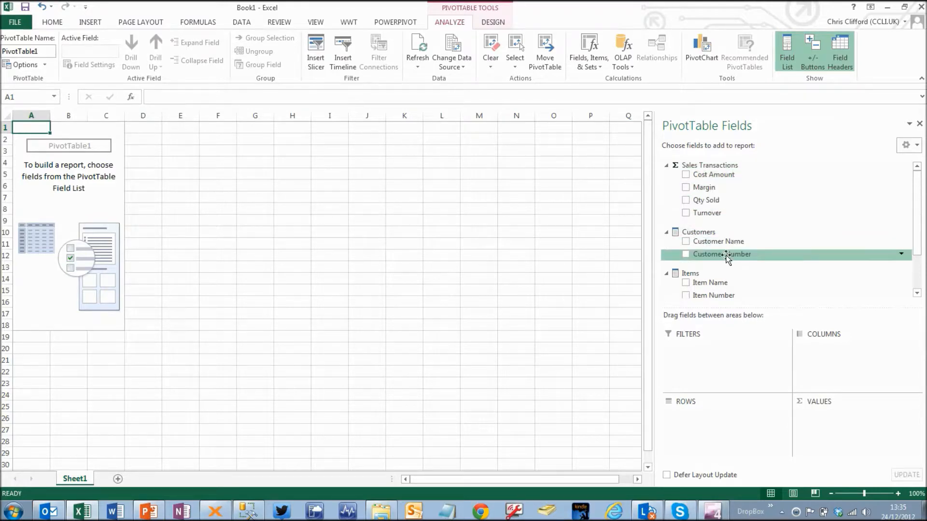
Try Customer Number as a row field, replace it with Customer Name, and add Item Name beneath it in the PivotTable rows.
click(685, 256)
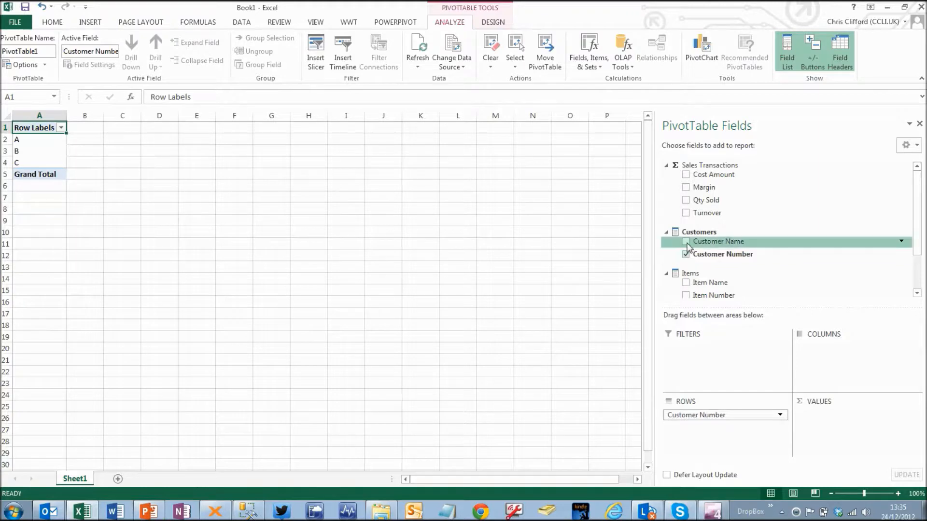
click(685, 241)
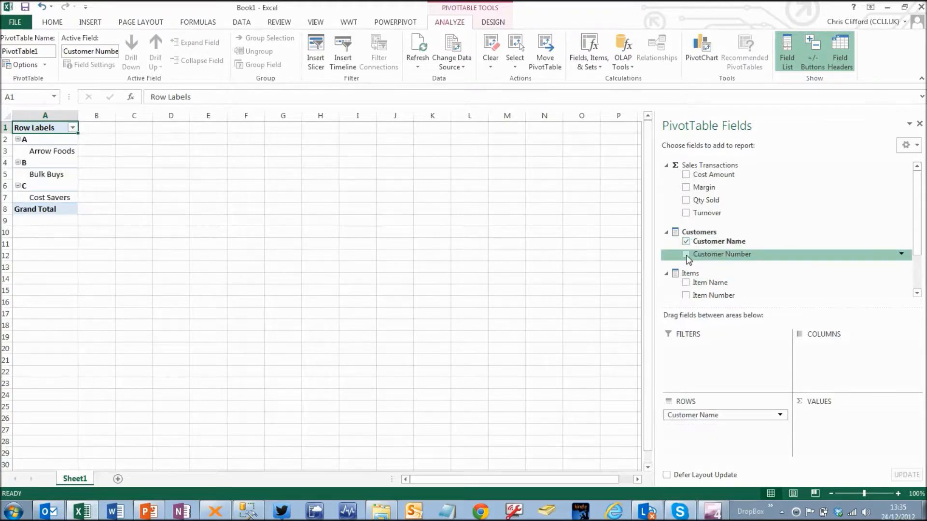
click(685, 254)
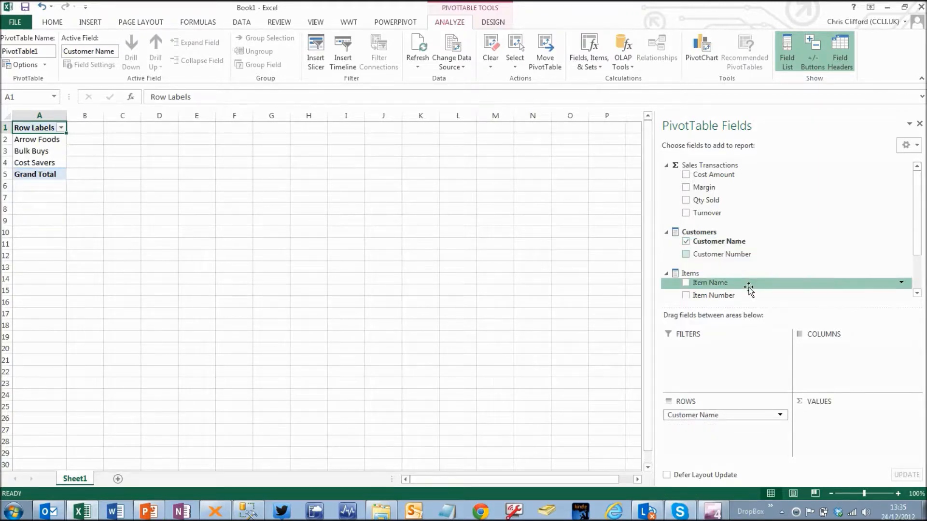
click(686, 283)
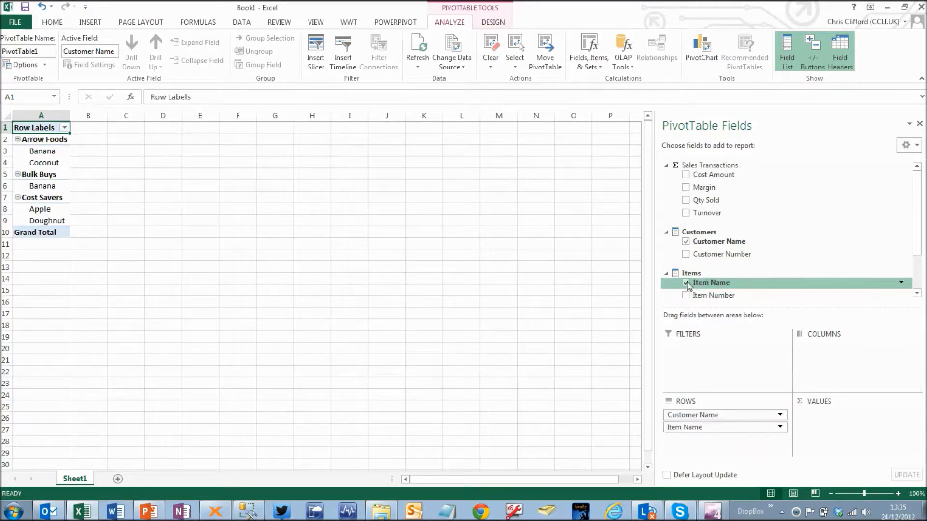
Add the Cost Amount, Margin, Qty Sold and Turnover measures to the PivotTable values.
click(686, 174)
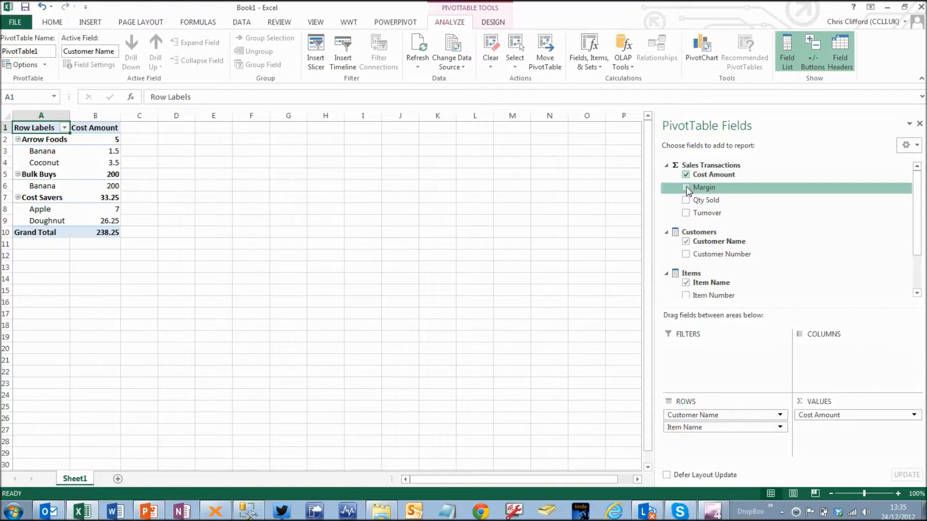
click(686, 189)
click(686, 200)
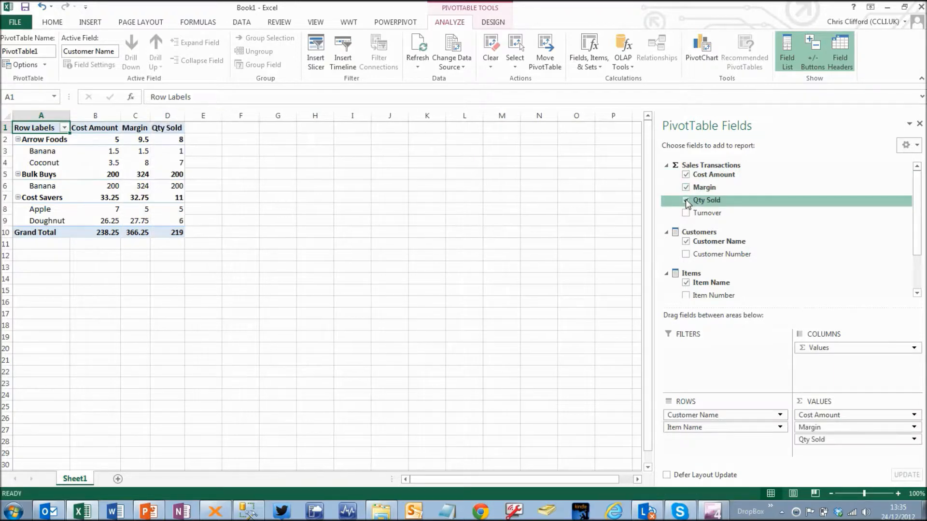
click(686, 214)
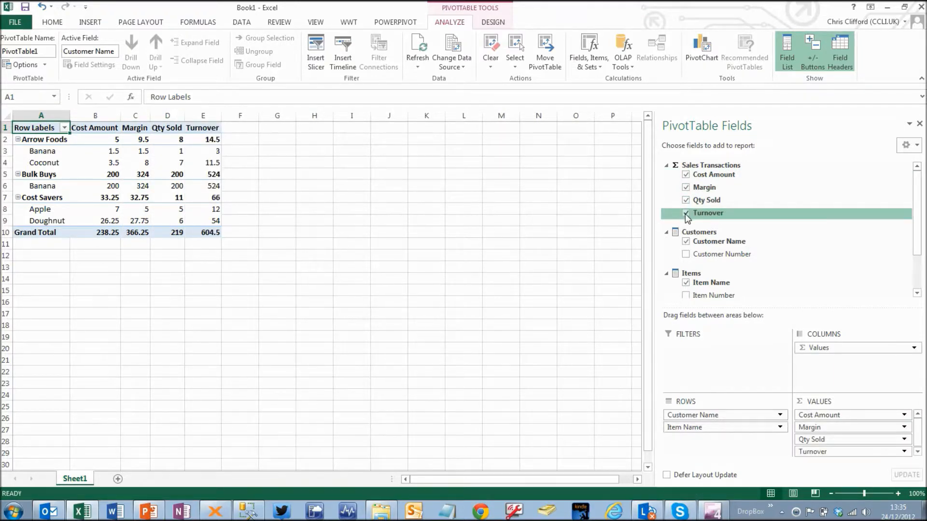
Replace Customer Name in the PivotTable rows with Sales Person Name and place it above Item Name.
scroll(919, 244, down, 2)
click(686, 188)
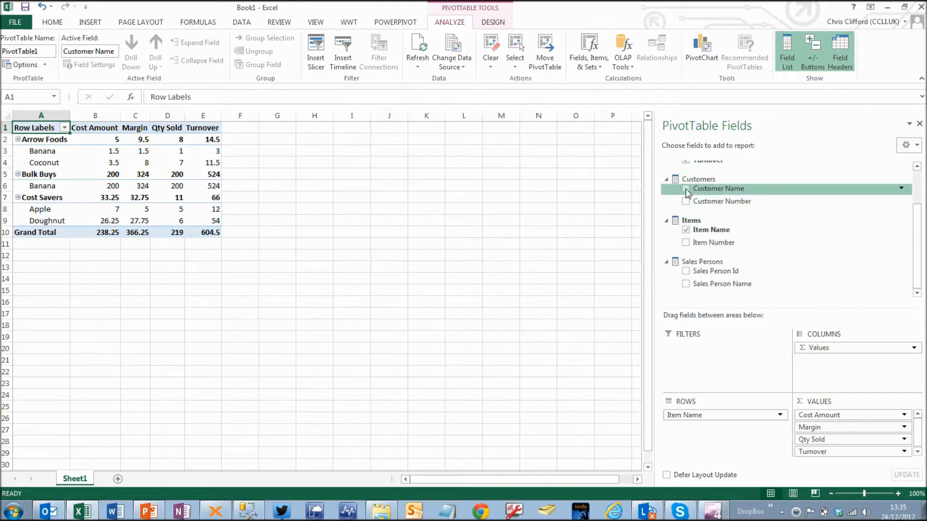
click(685, 284)
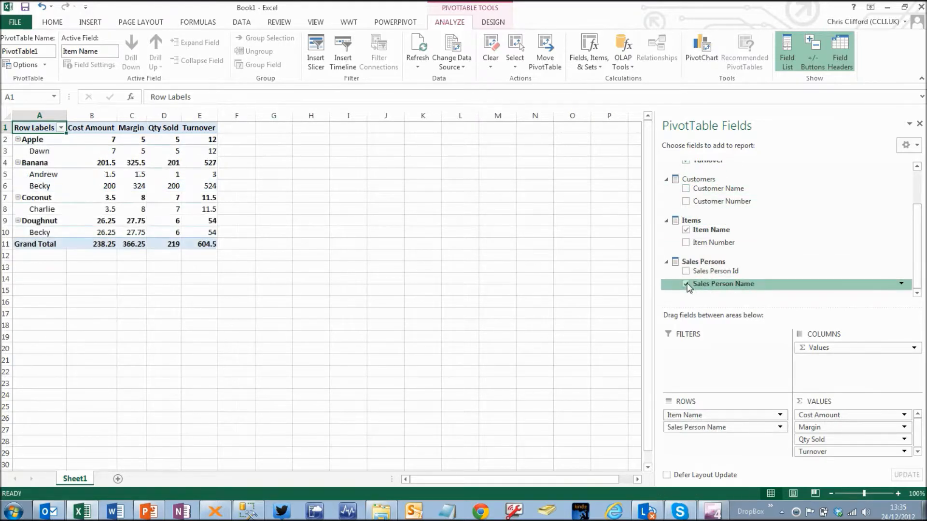
drag(705, 427, 705, 414)
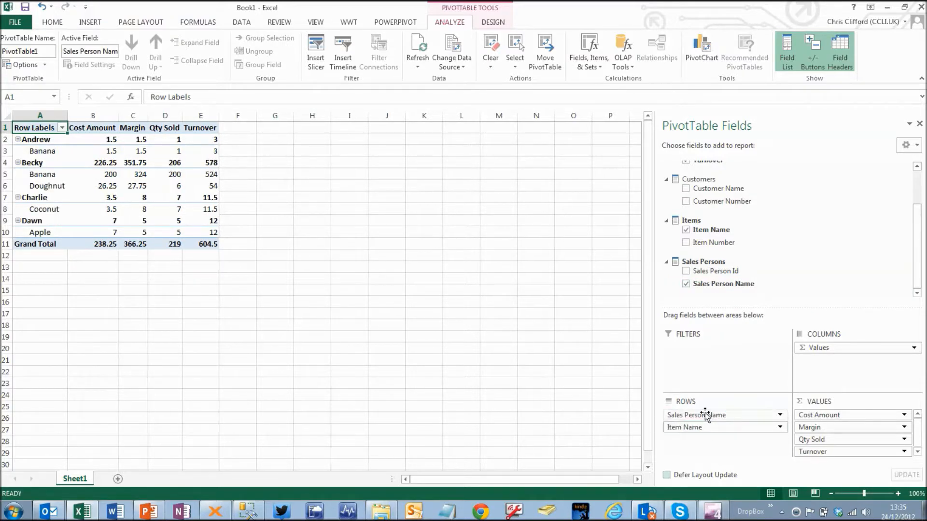